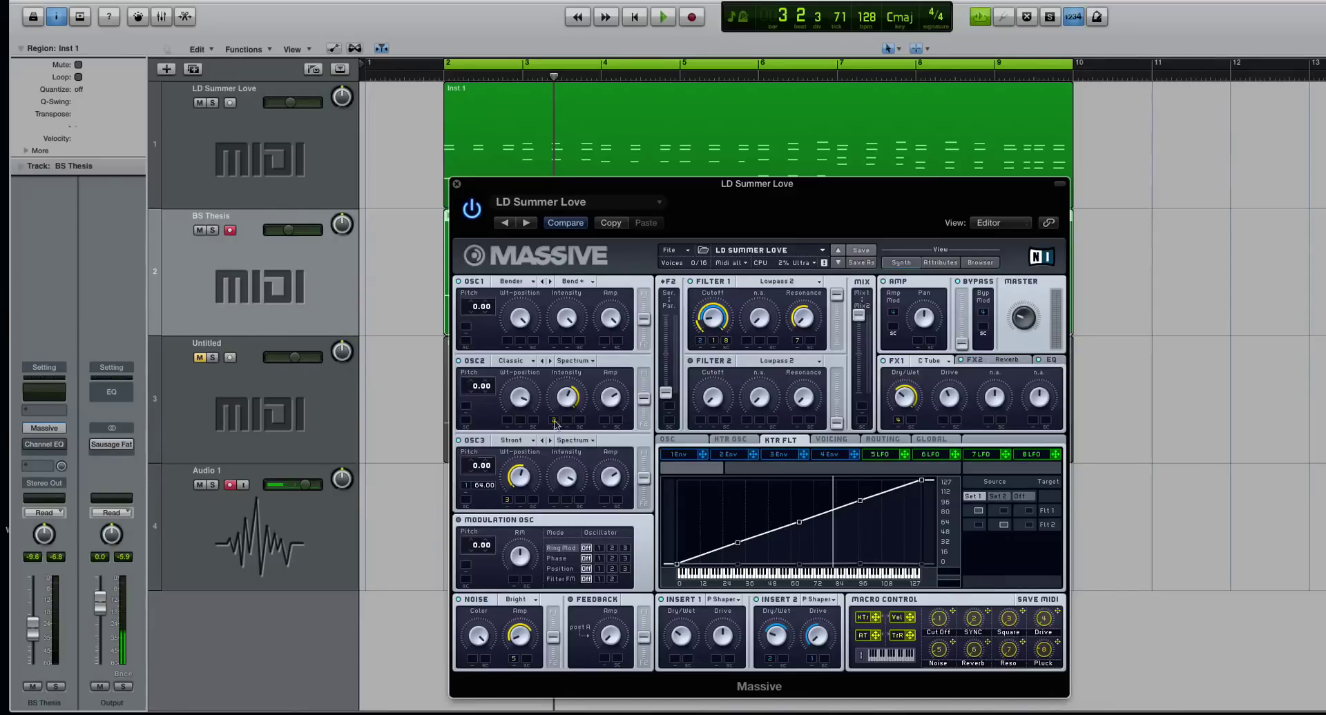
{"action": "left_click", "coordinate": [680, 442]}
{"action": "left_click", "coordinate": [681, 453]}
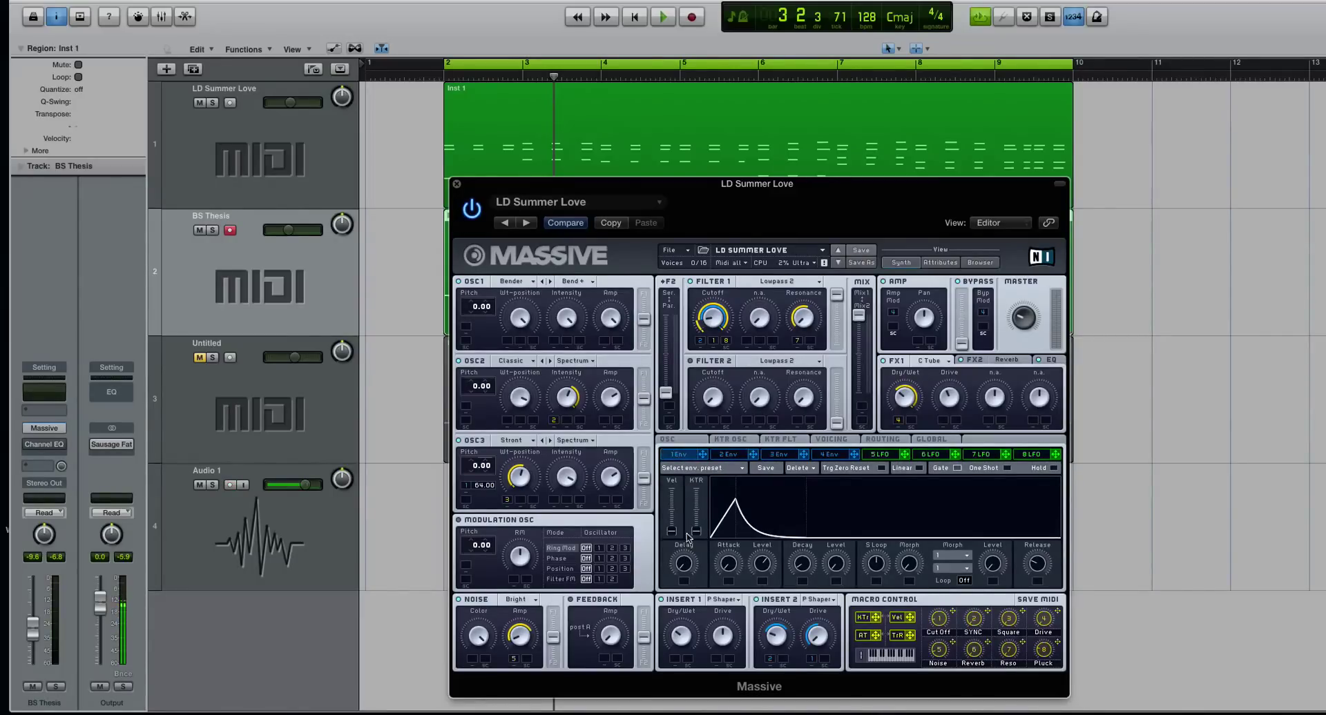
{"action": "left_click", "coordinate": [732, 440]}
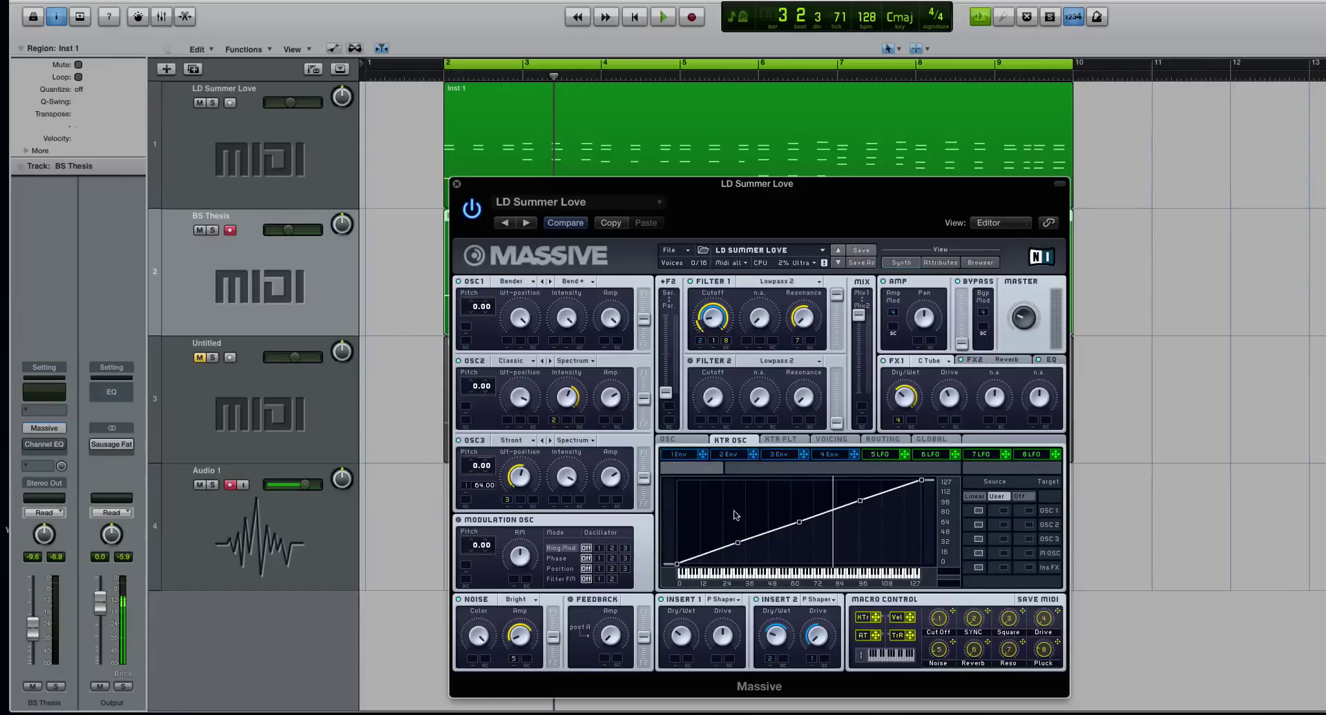
{"action": "left_click", "coordinate": [790, 442]}
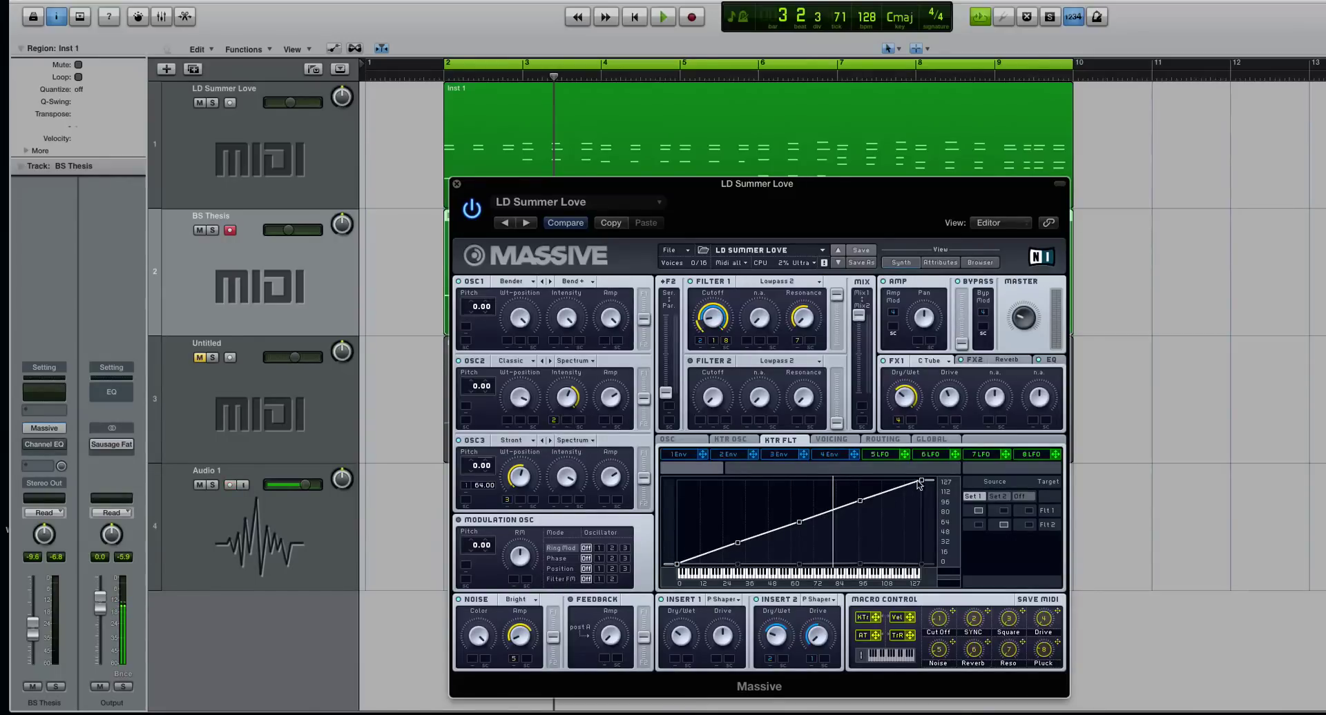
- Select the LD Summer Love track header in the Arrange window
{"action": "left_click", "coordinate": [283, 170]}
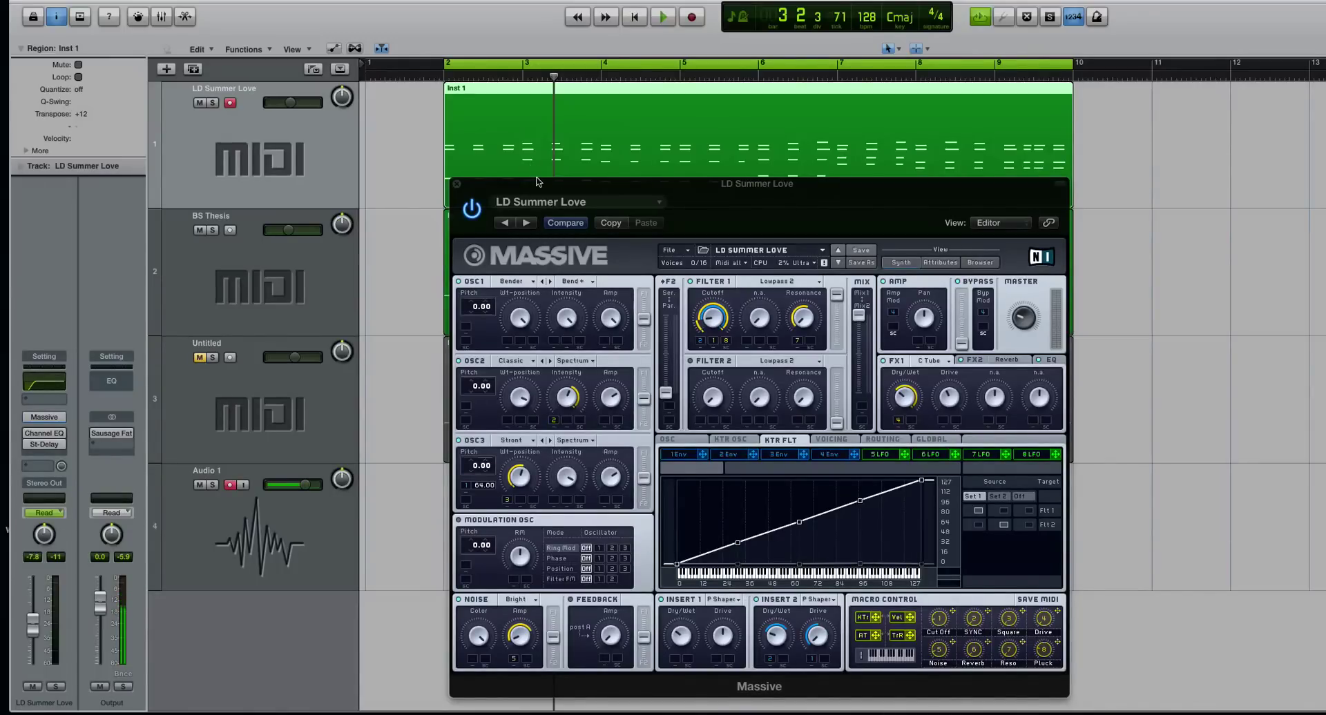
- Move the lead's Massive window aside and audition the arrangement with the bass Inst 1 region selected
{"action": "left_click_drag", "start_coordinate": [539, 182], "coordinate": [928, 238]}
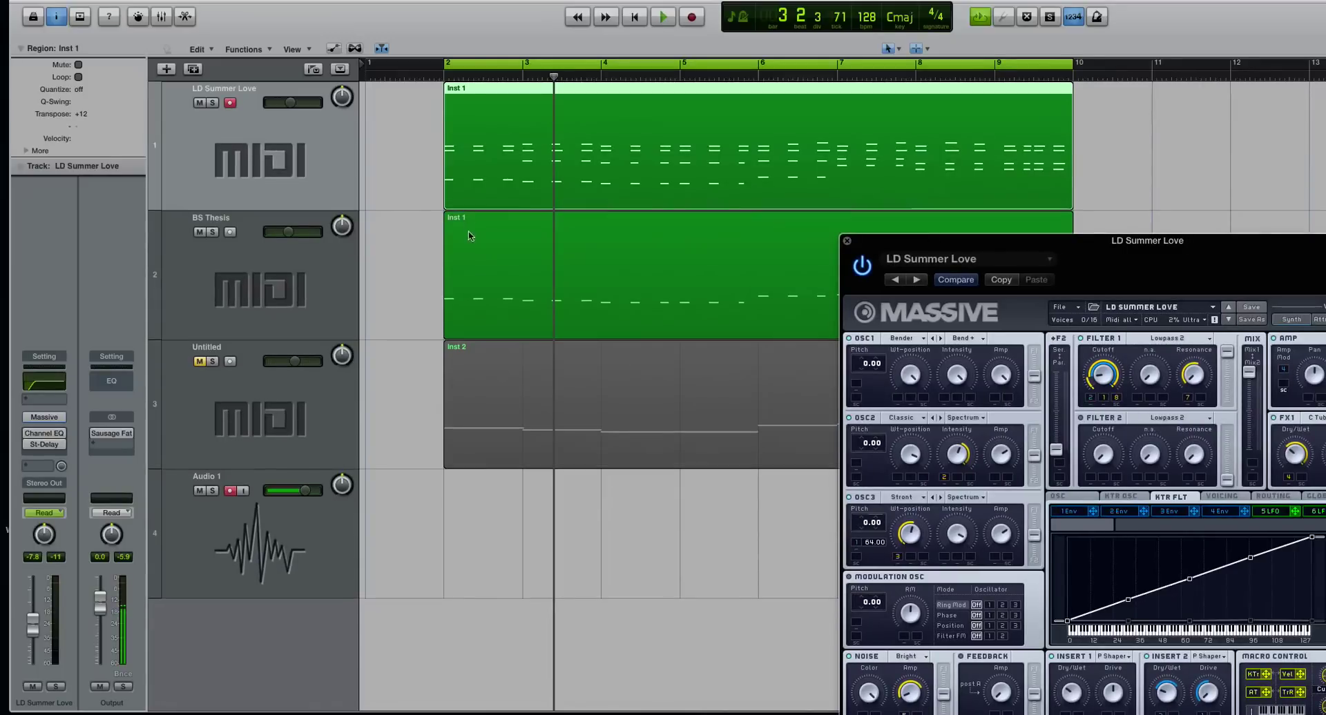
{"action": "left_click", "coordinate": [339, 170]}
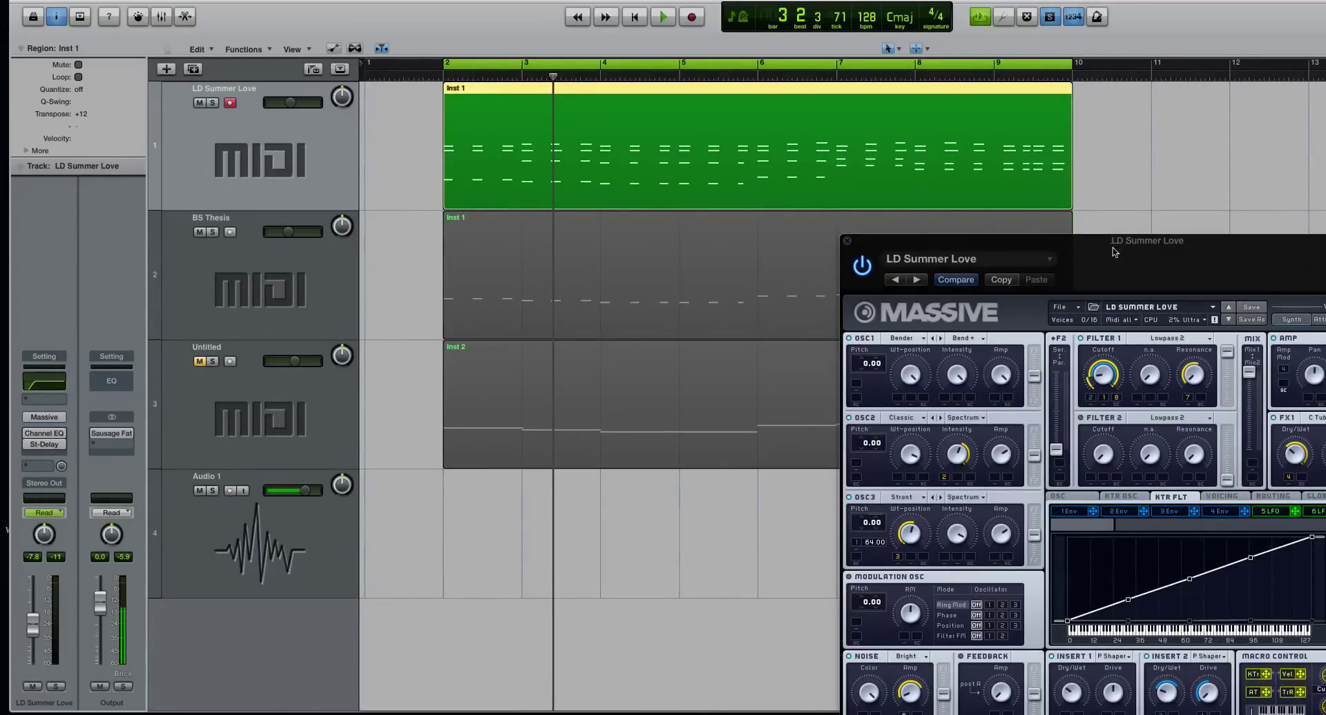
{"action": "left_click_drag", "start_coordinate": [981, 240], "coordinate": [673, 233]}
{"action": "key", "text": "space"}
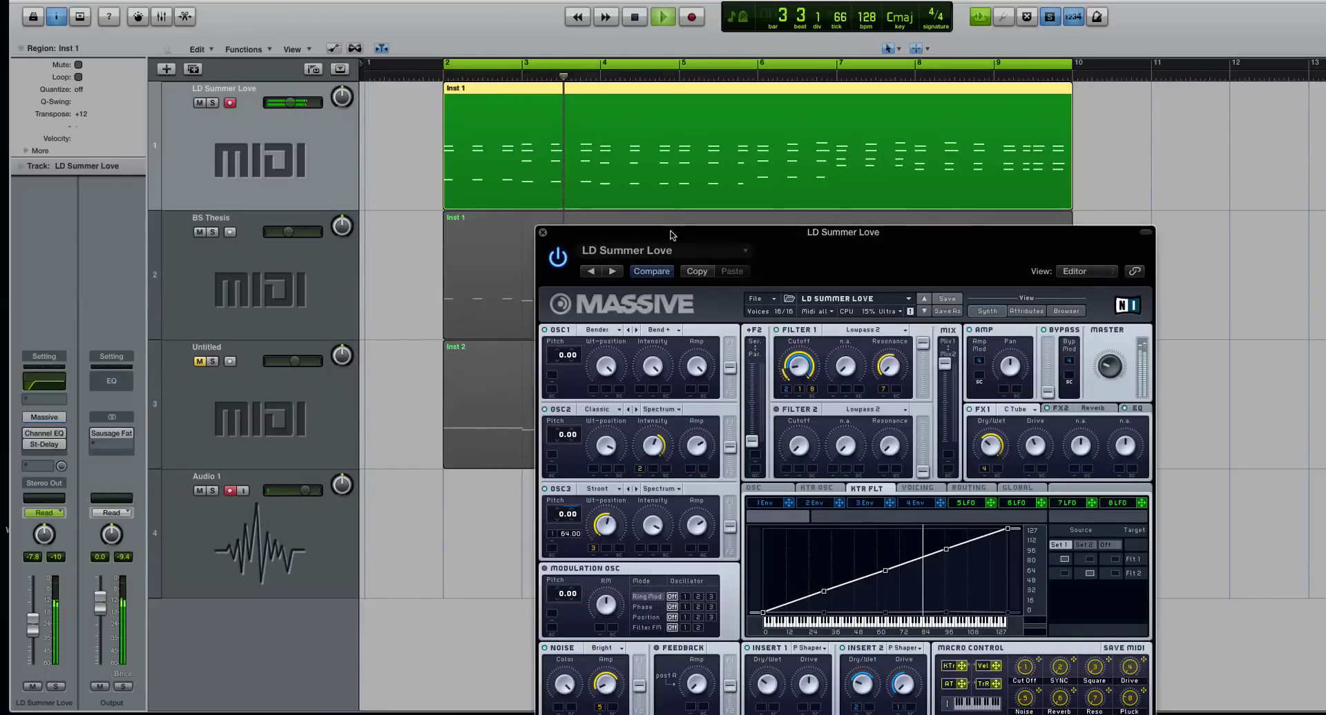
{"action": "left_click", "coordinate": [468, 271]}
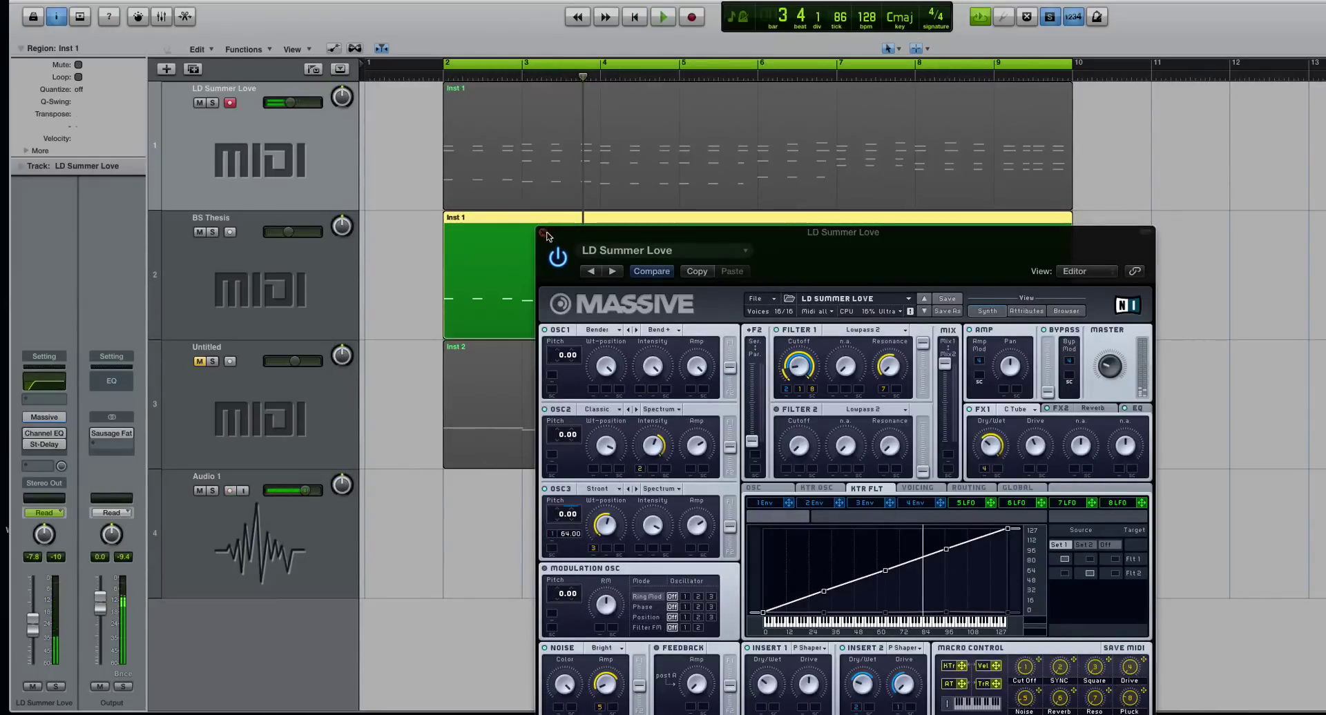
{"action": "key", "text": "space"}
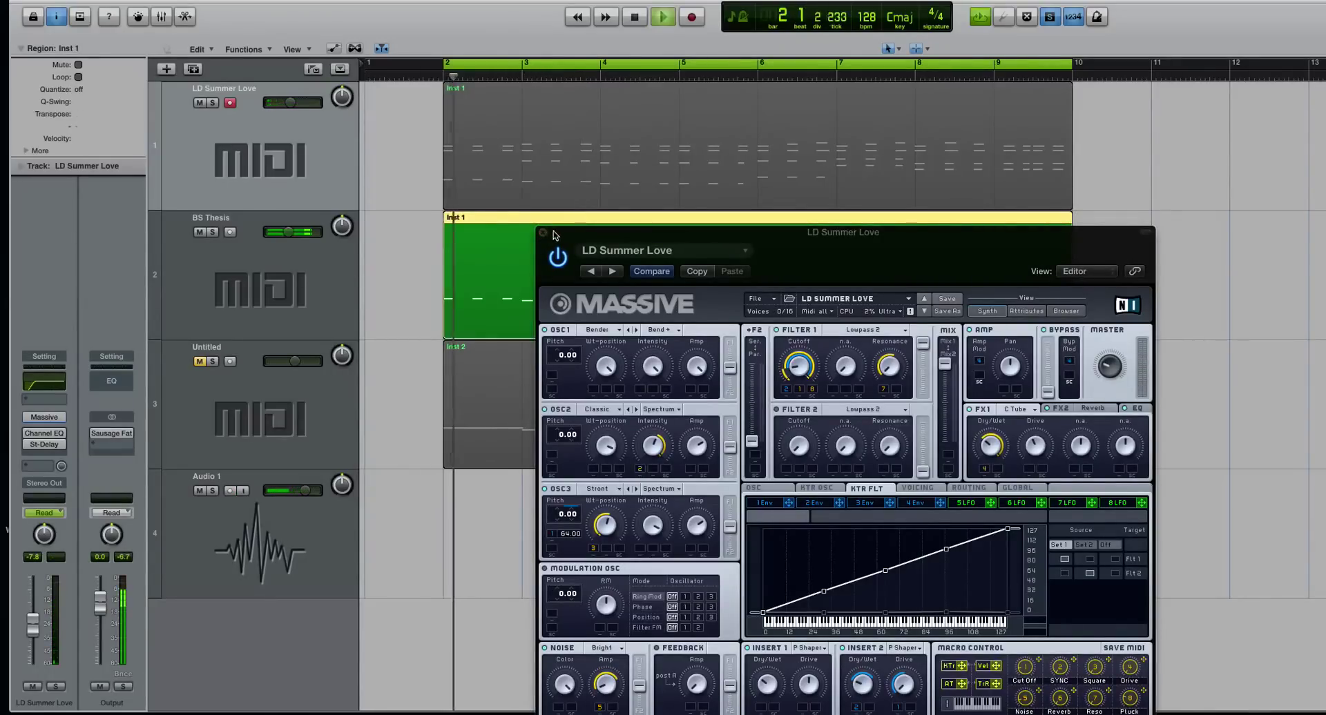
{"action": "key", "text": "space"}
{"action": "left_click_drag", "start_coordinate": [555, 235], "coordinate": [960, 206]}
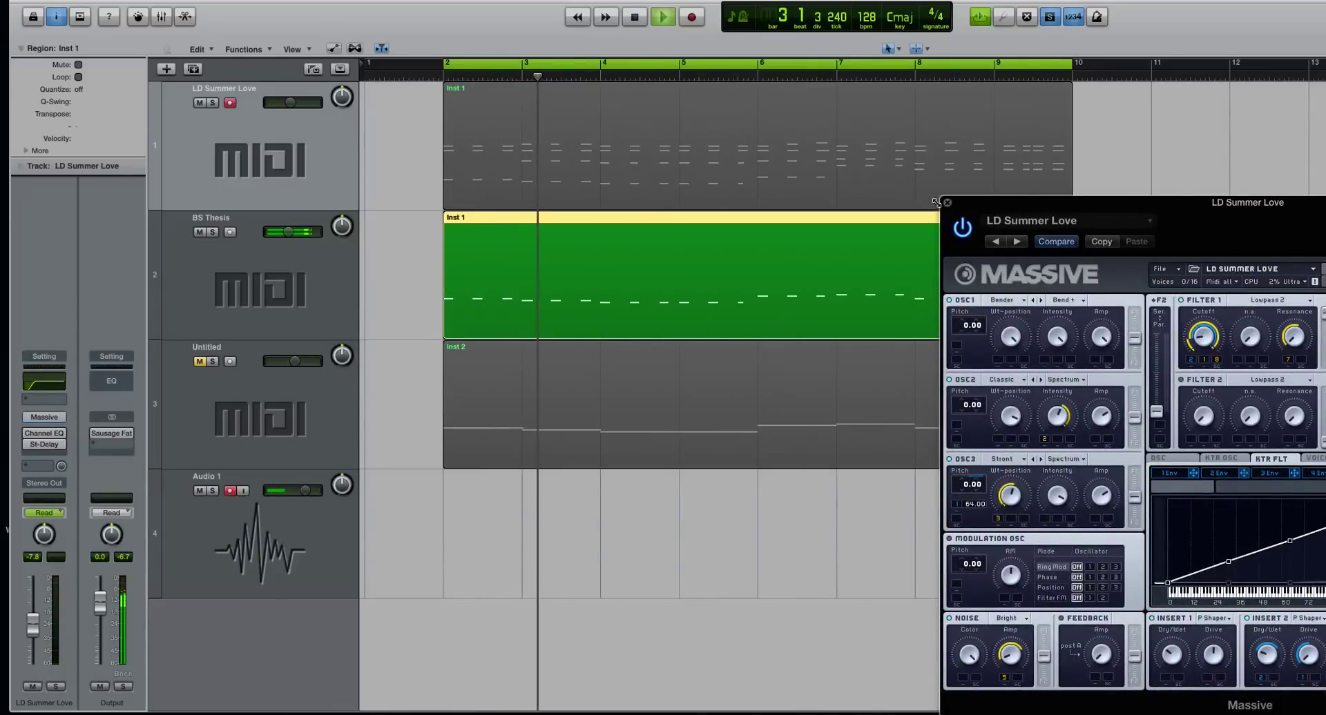
{"action": "key", "text": "space"}
- Close the lead's Massive window, then open the BS Thesis bass track's Massive instrument
{"action": "left_click", "coordinate": [946, 205]}
{"action": "key", "text": "super+Left"}
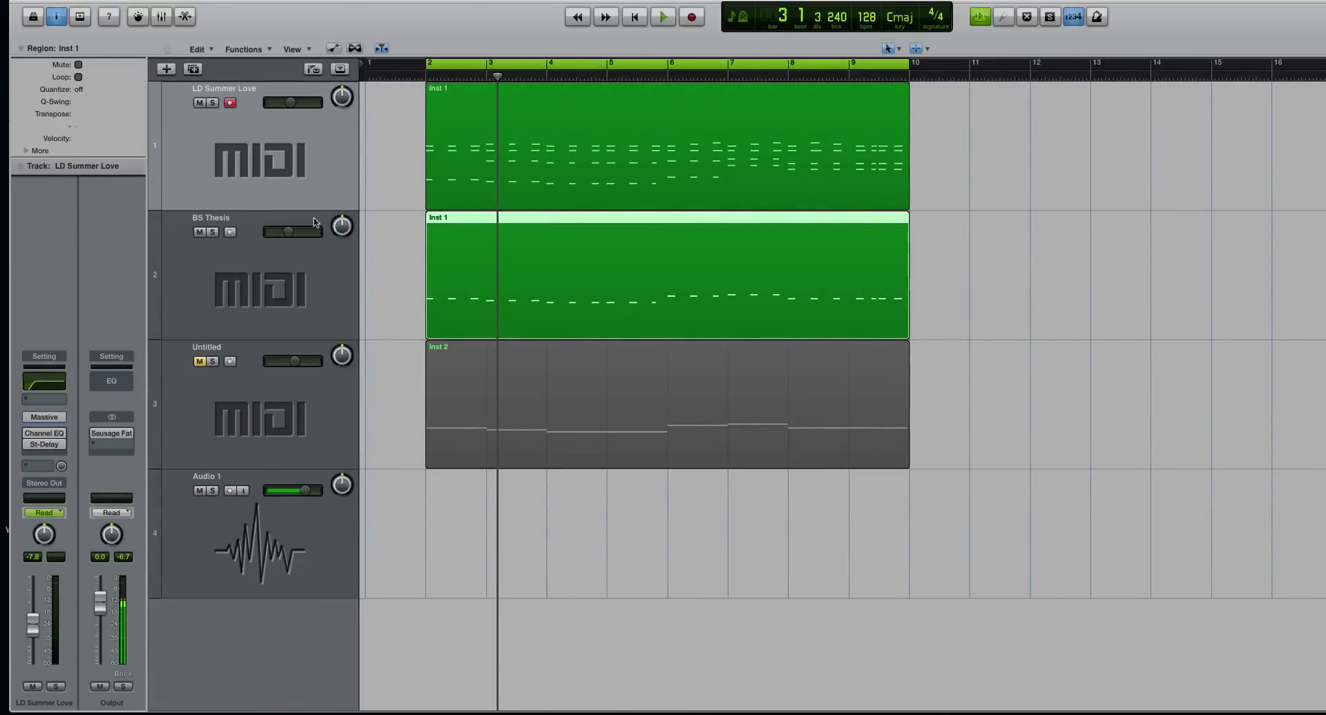
{"action": "left_click", "coordinate": [293, 185]}
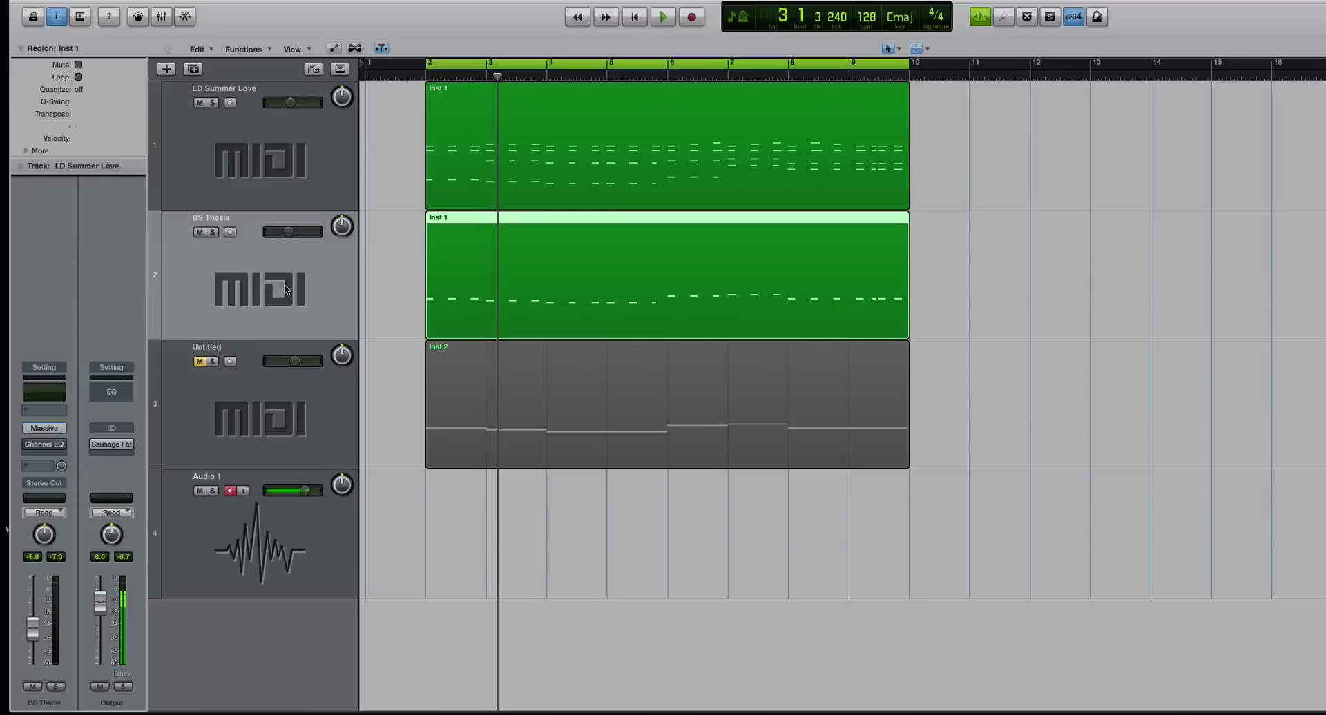
{"action": "key", "text": "super+Right"}
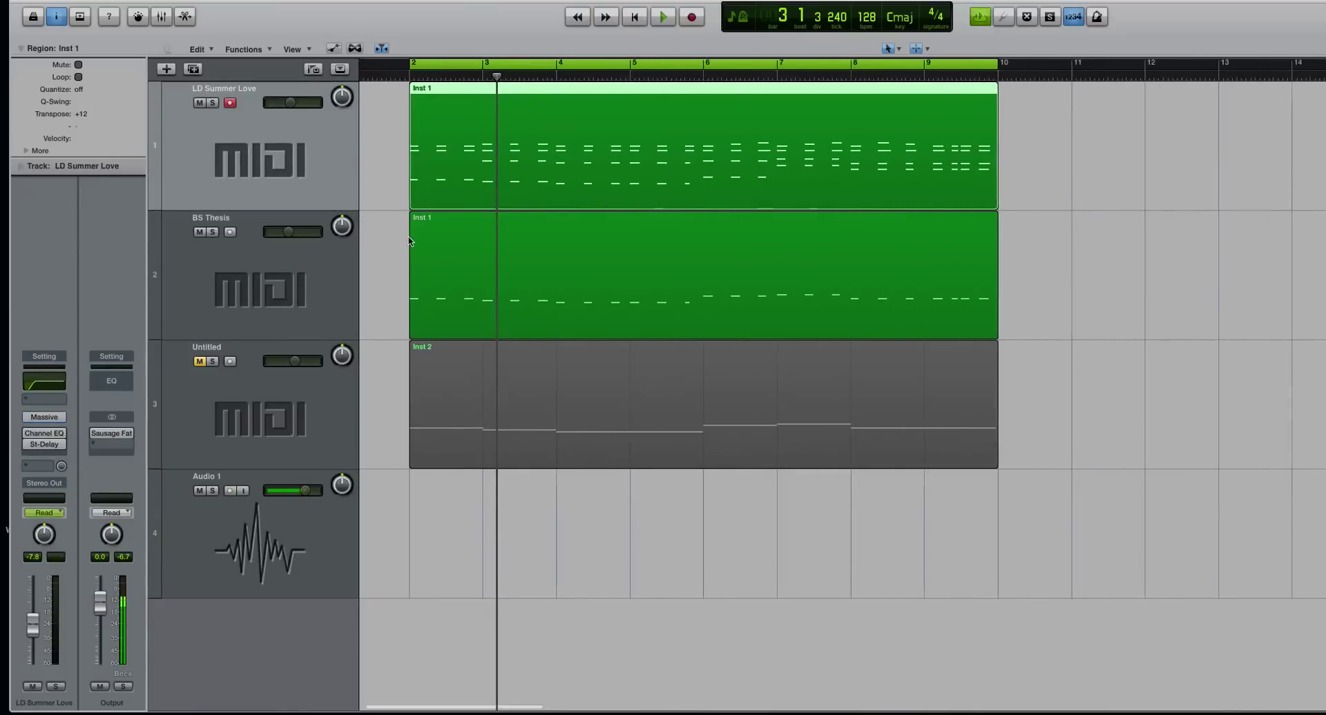
{"action": "key", "text": "shift+space"}
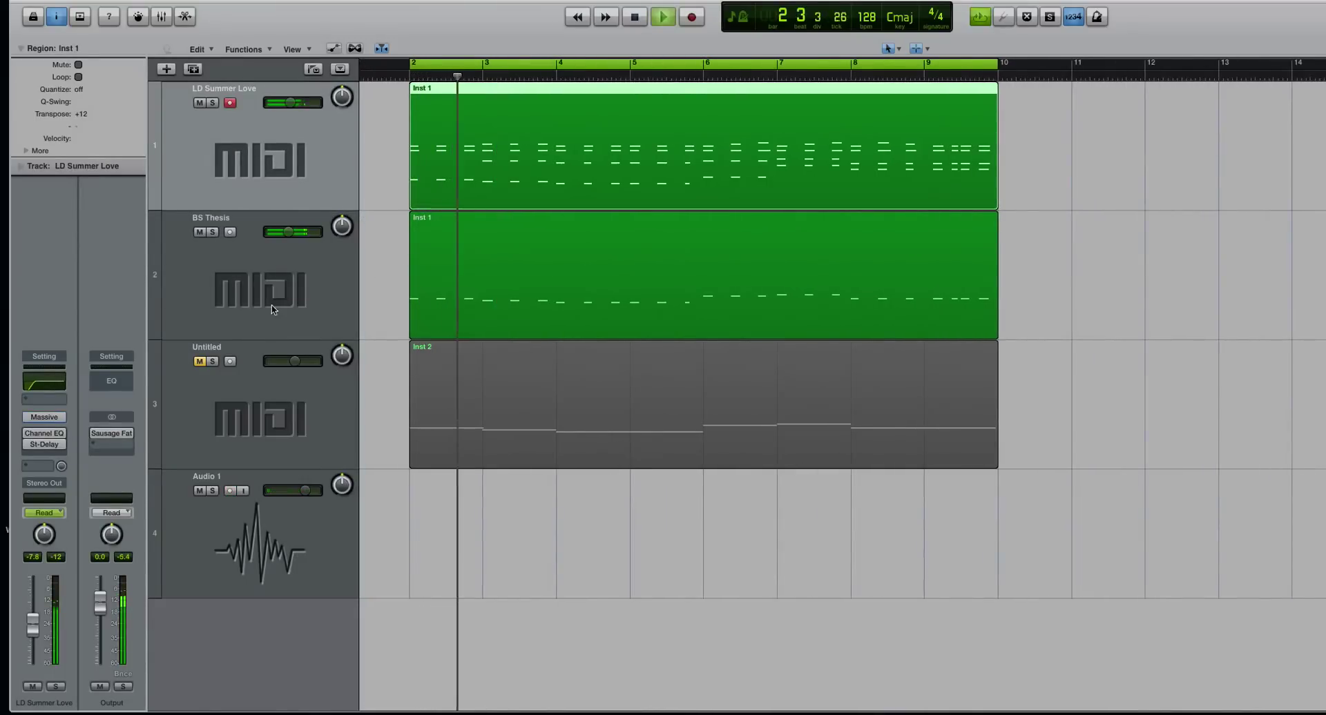
{"action": "left_click", "coordinate": [279, 269]}
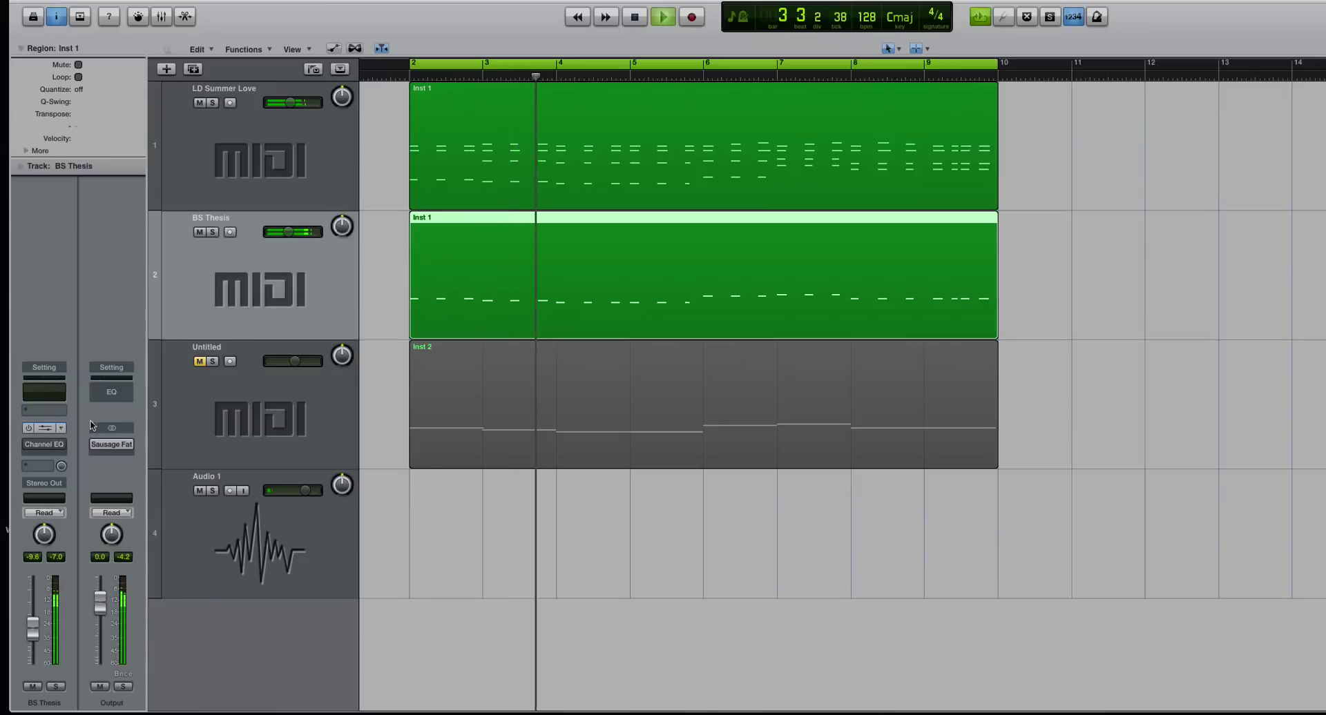
{"action": "left_click", "coordinate": [41, 434]}
{"action": "left_click_drag", "start_coordinate": [178, 42], "coordinate": [567, 29]}
- Show the bass patch's KTR FLT curve, then solo the BS Thesis region and play from bar 2
{"action": "left_click", "coordinate": [753, 268]}
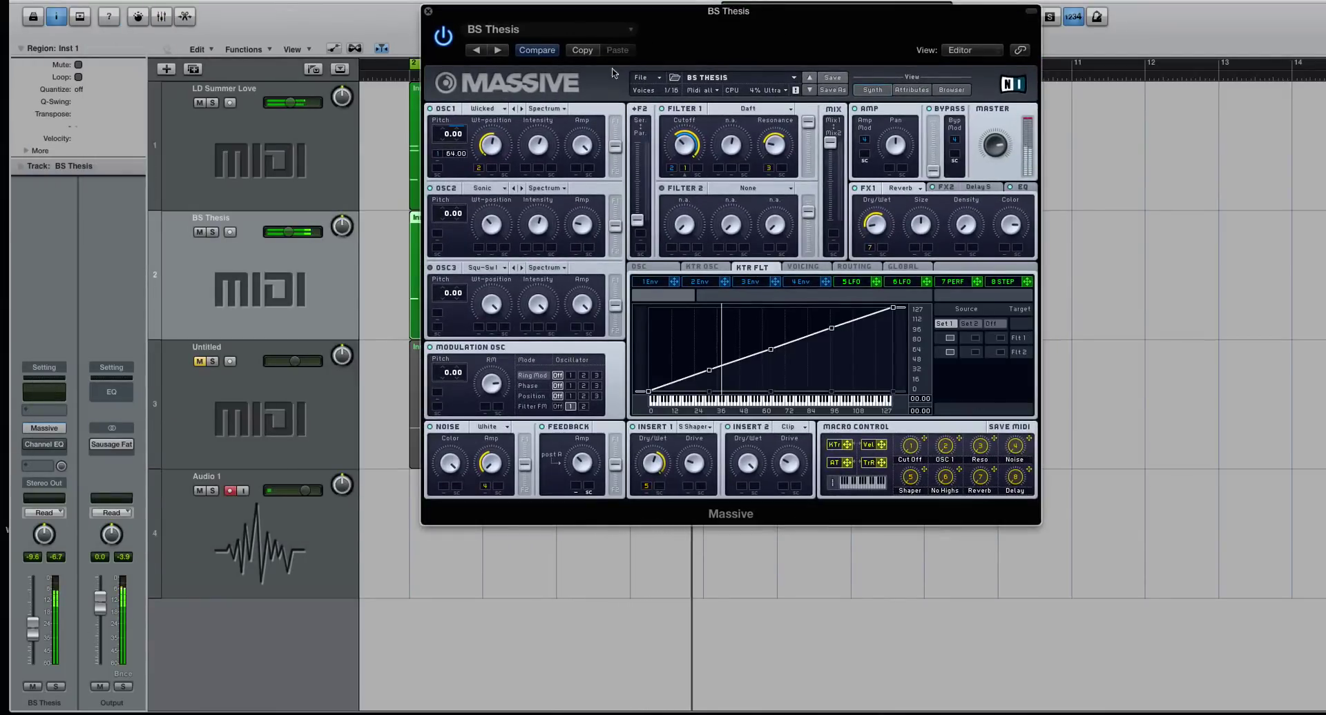
{"action": "left_click_drag", "start_coordinate": [513, 42], "coordinate": [637, 147]}
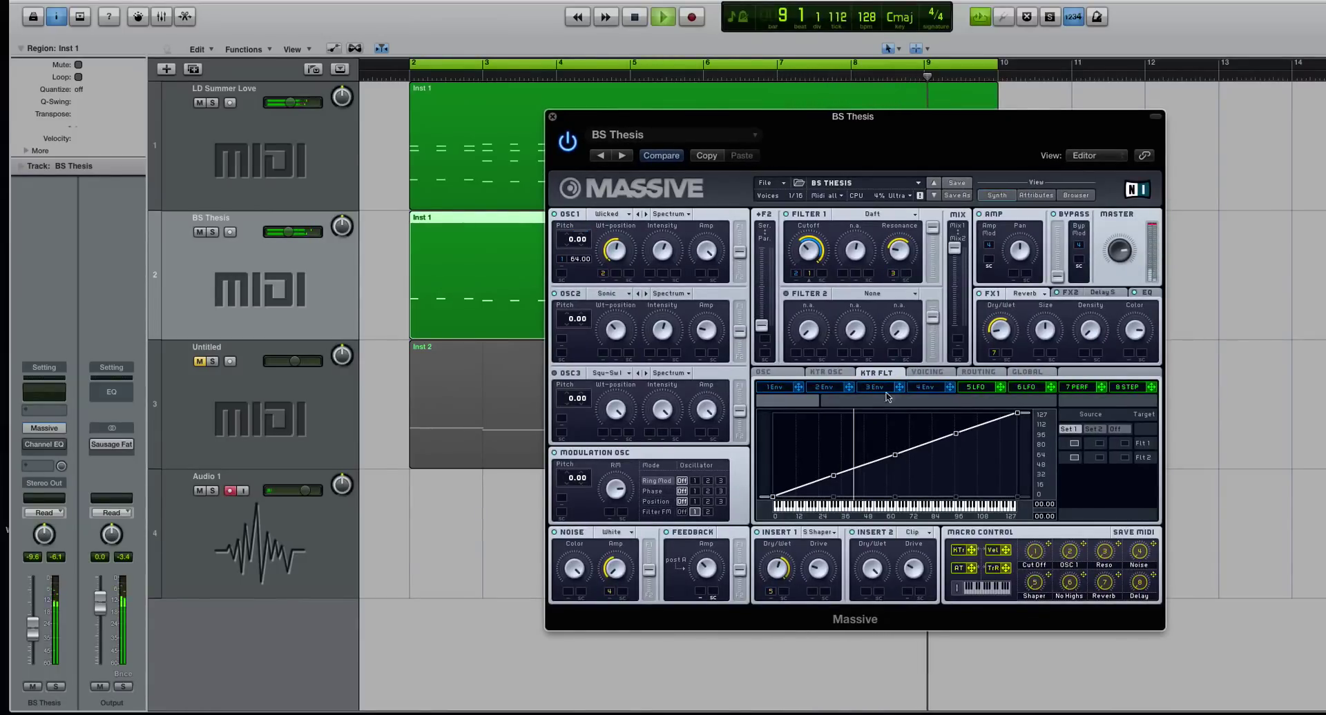
{"action": "key", "text": "space"}
{"action": "key", "text": "ctrl+s"}
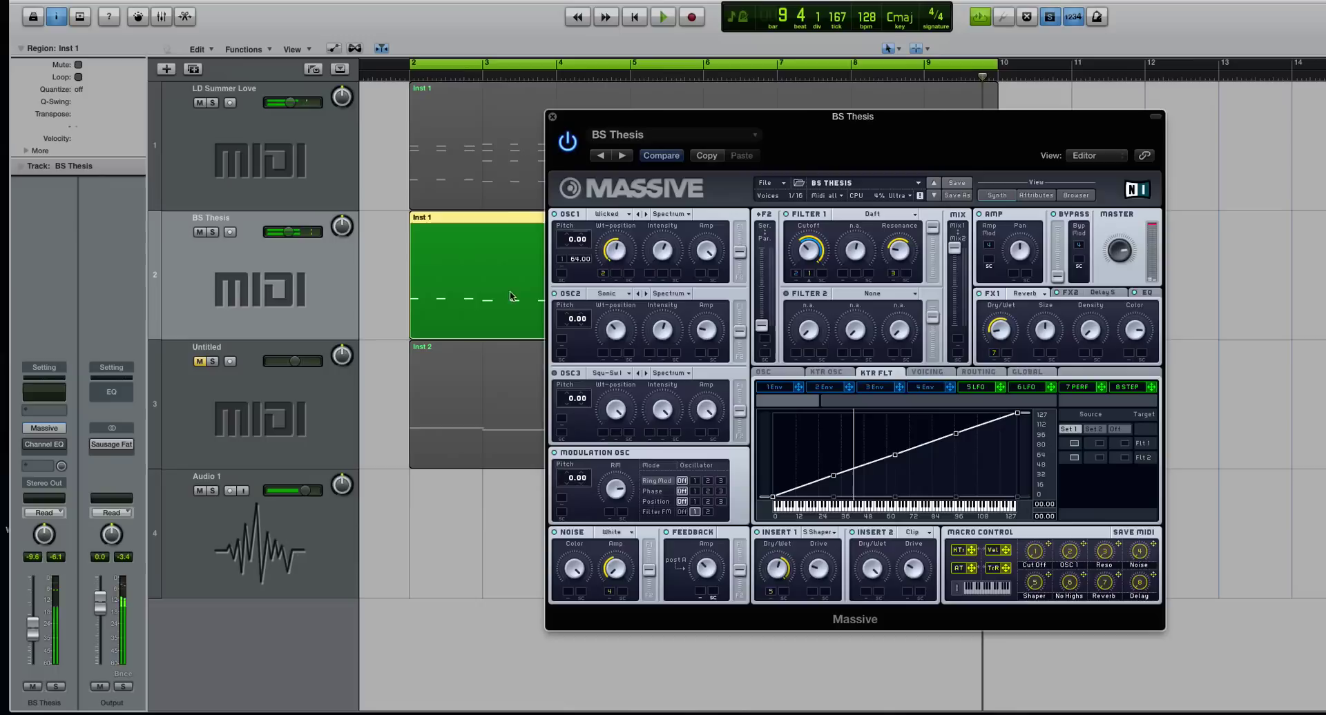
{"action": "key", "text": "space"}
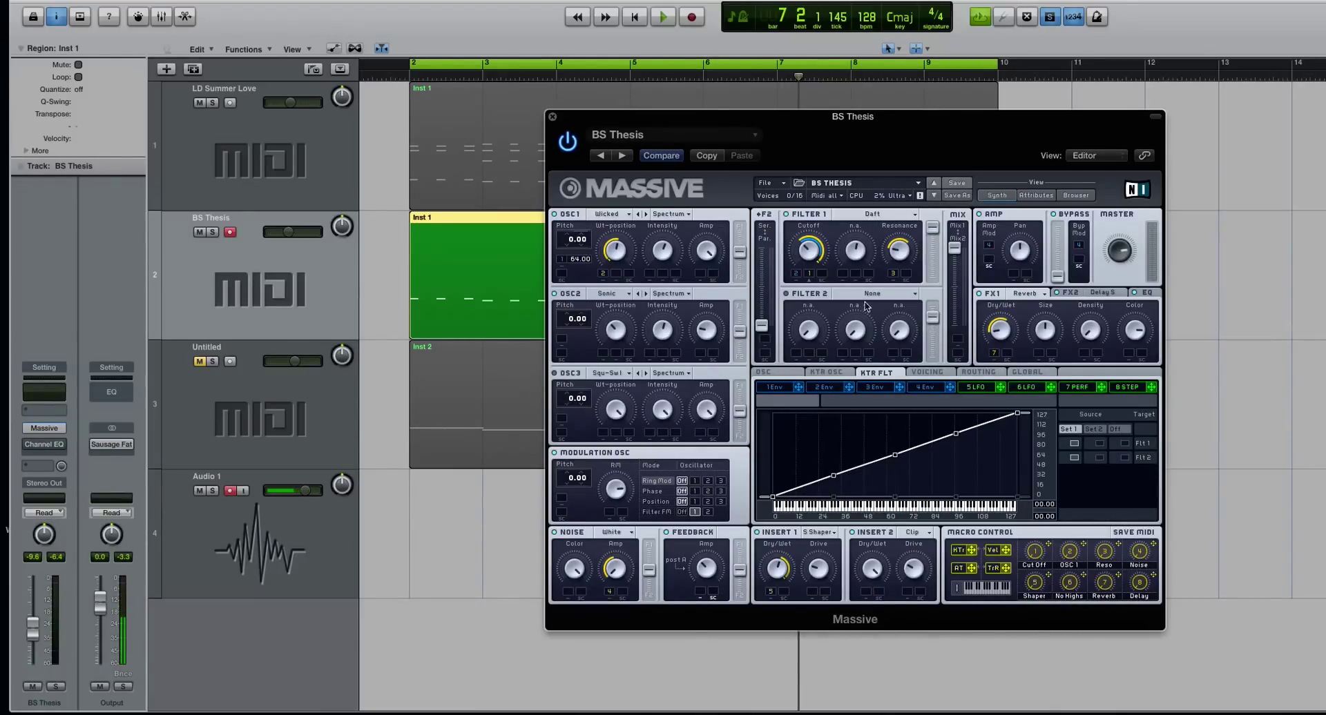
- Check filter 1's type list, keeping Daft, and shift the Massive window right
{"action": "left_click", "coordinate": [851, 215]}
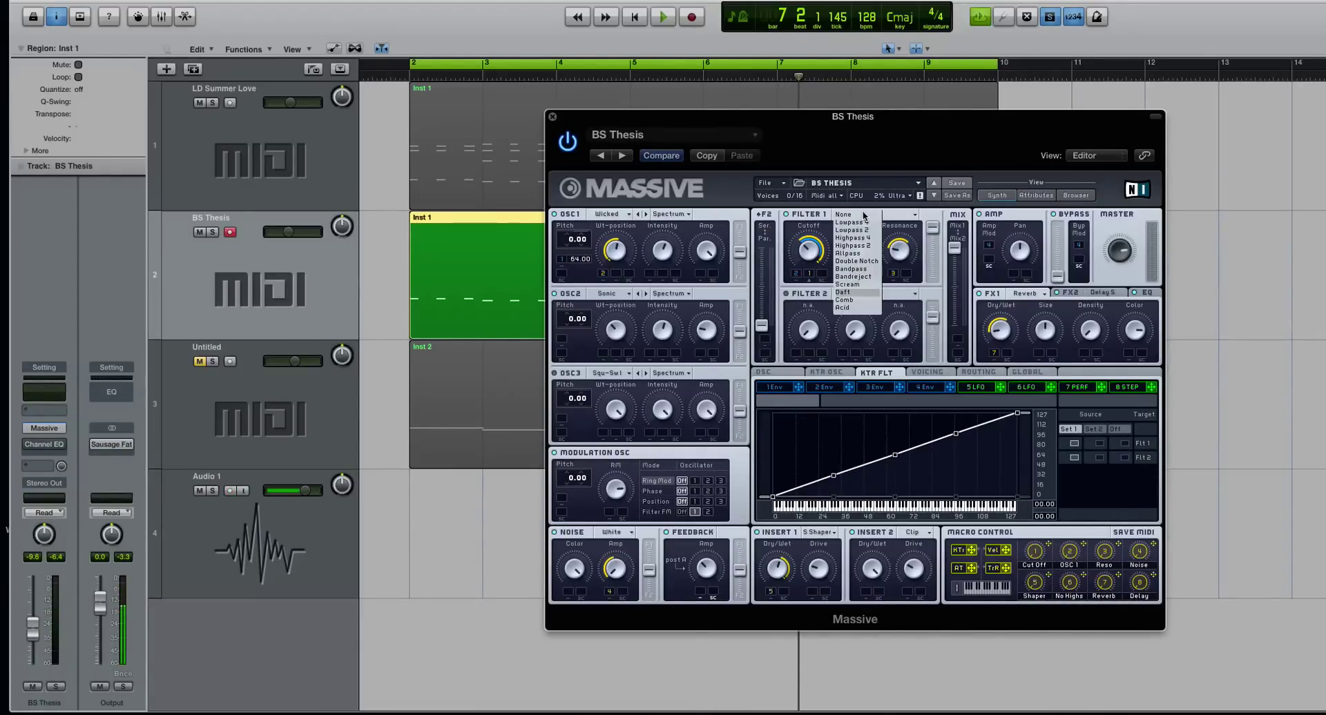
{"action": "left_click", "coordinate": [795, 297]}
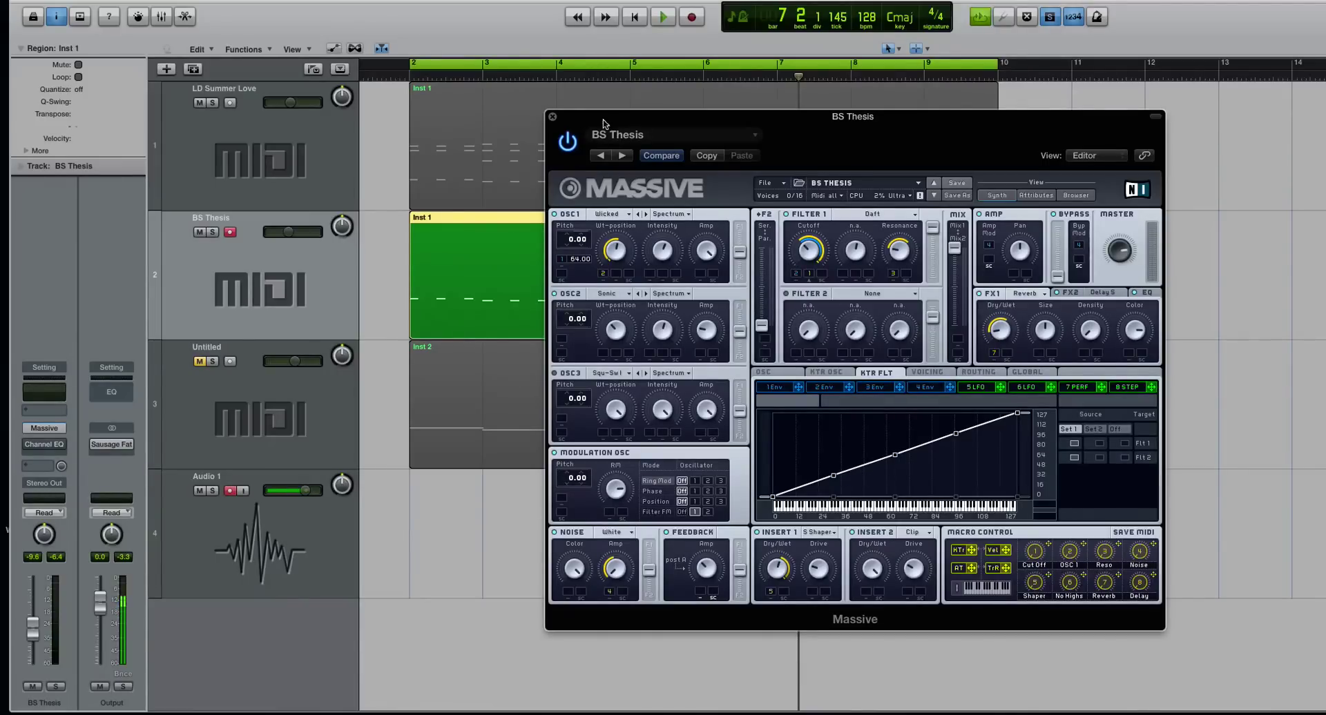
{"action": "left_click_drag", "start_coordinate": [602, 124], "coordinate": [666, 232]}
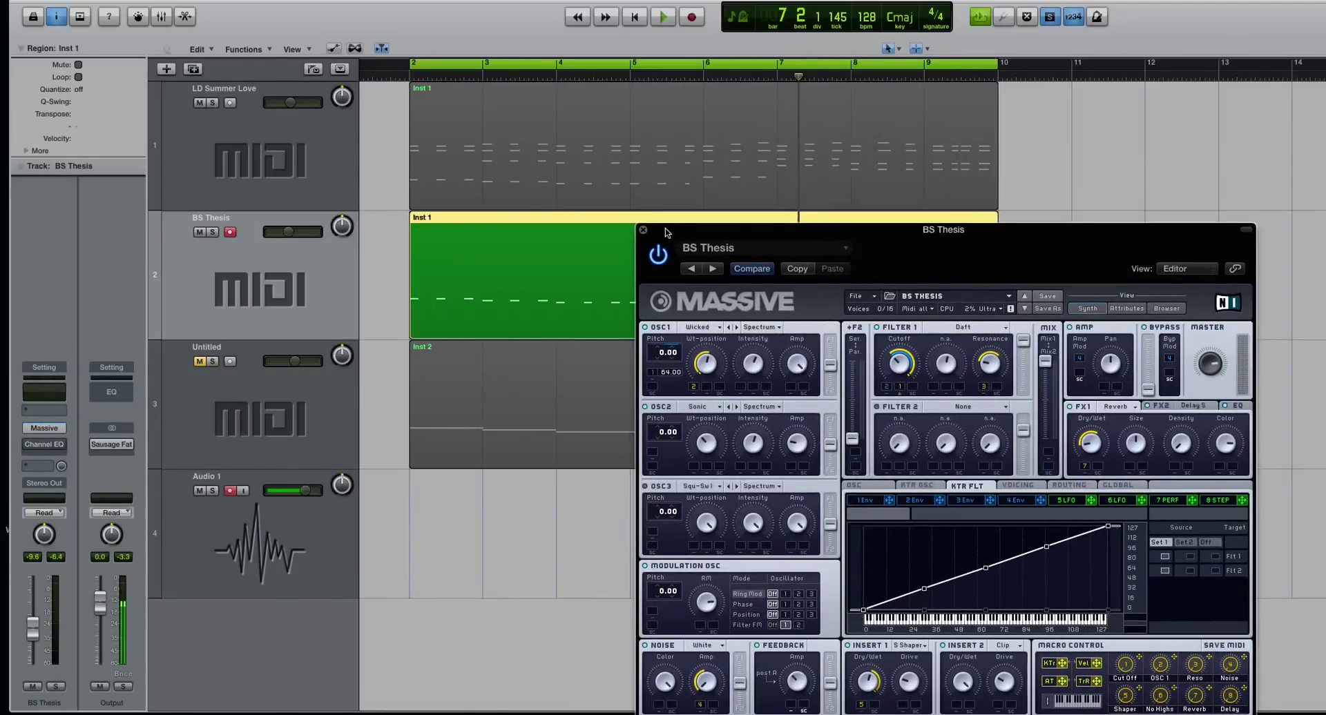
- Turn solo off, select the LD Summer Love lead region, and reposition the Massive window
{"action": "key", "text": "ctrl+s"}
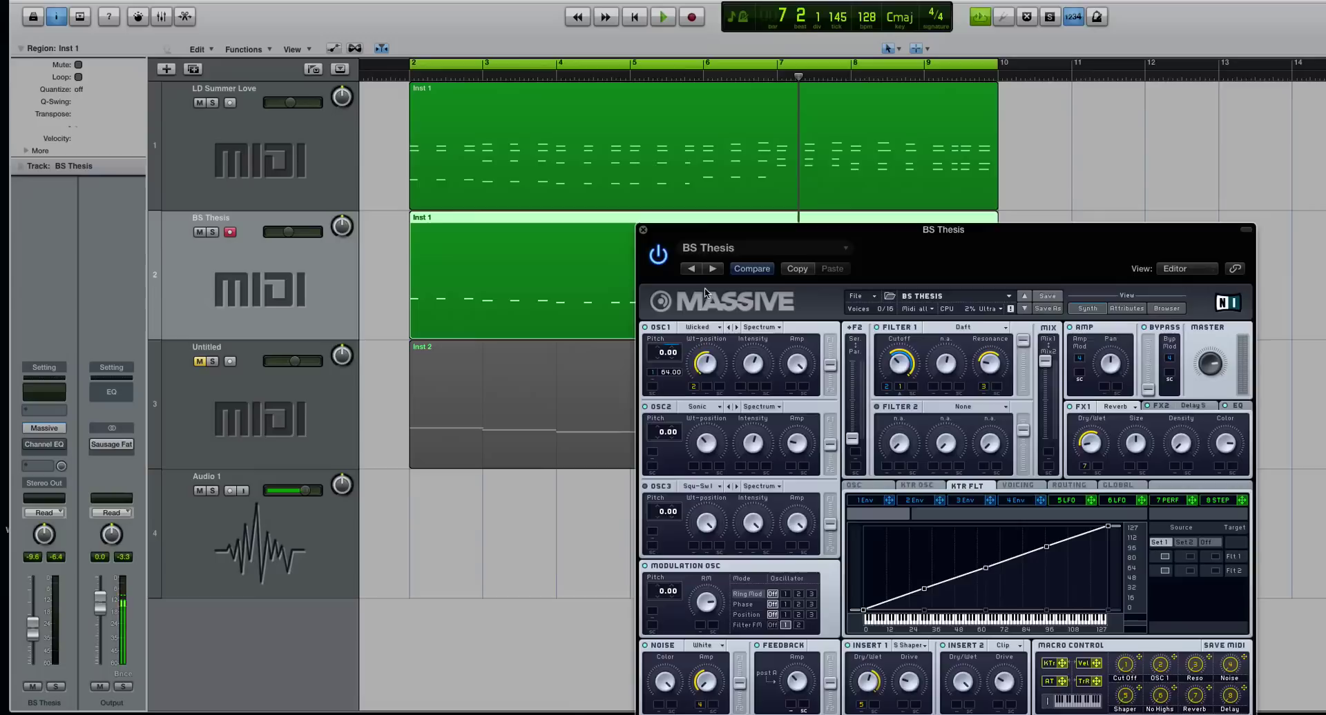
{"action": "left_click", "coordinate": [544, 148]}
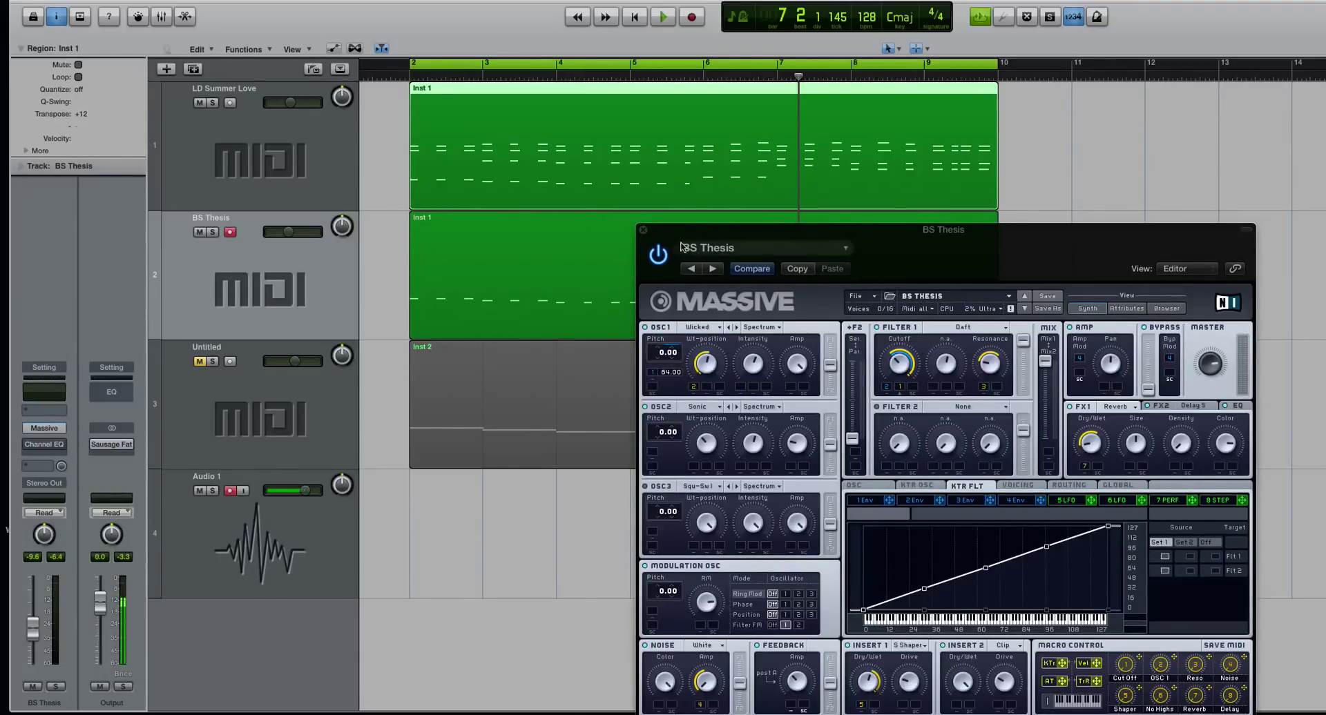
{"action": "left_click_drag", "start_coordinate": [667, 233], "coordinate": [691, 200]}
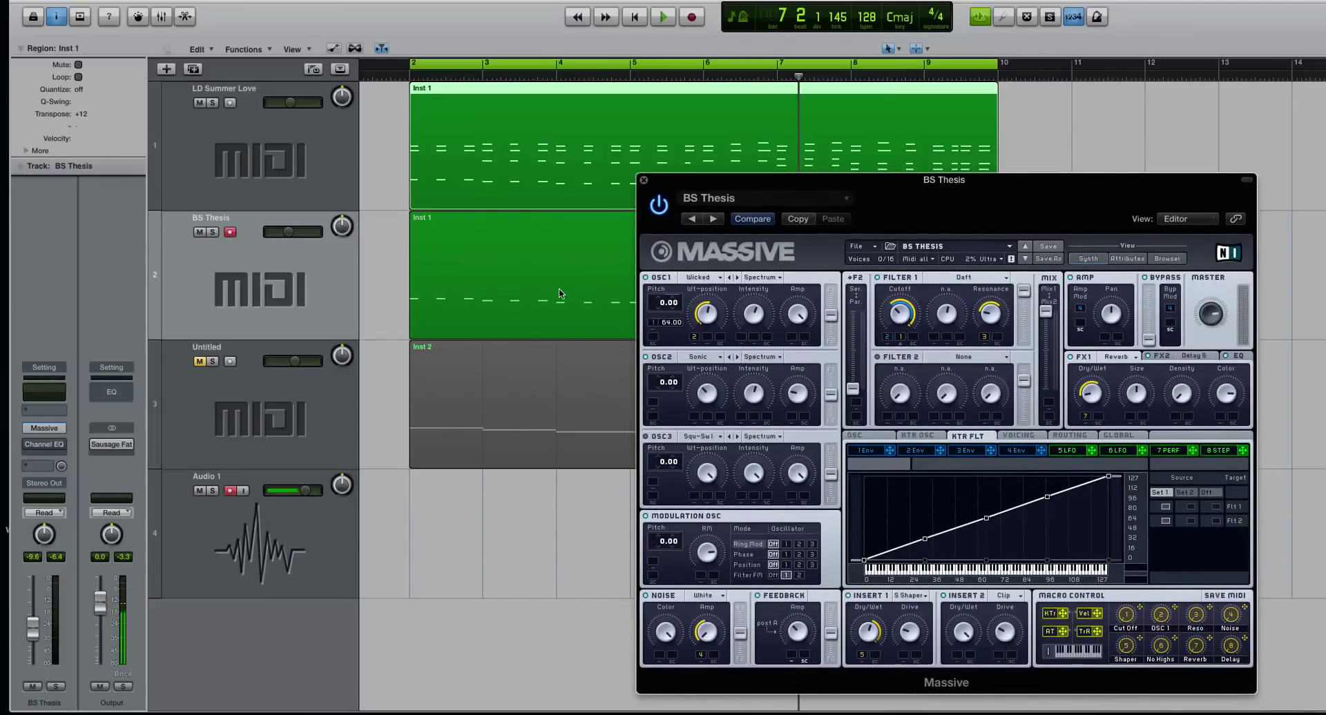
- Solo the BS Thesis bass and lower a middle point on its key-tracking filter curve while playing
{"action": "left_click", "coordinate": [473, 310]}
{"action": "left_click_drag", "start_coordinate": [691, 200], "coordinate": [770, 197]}
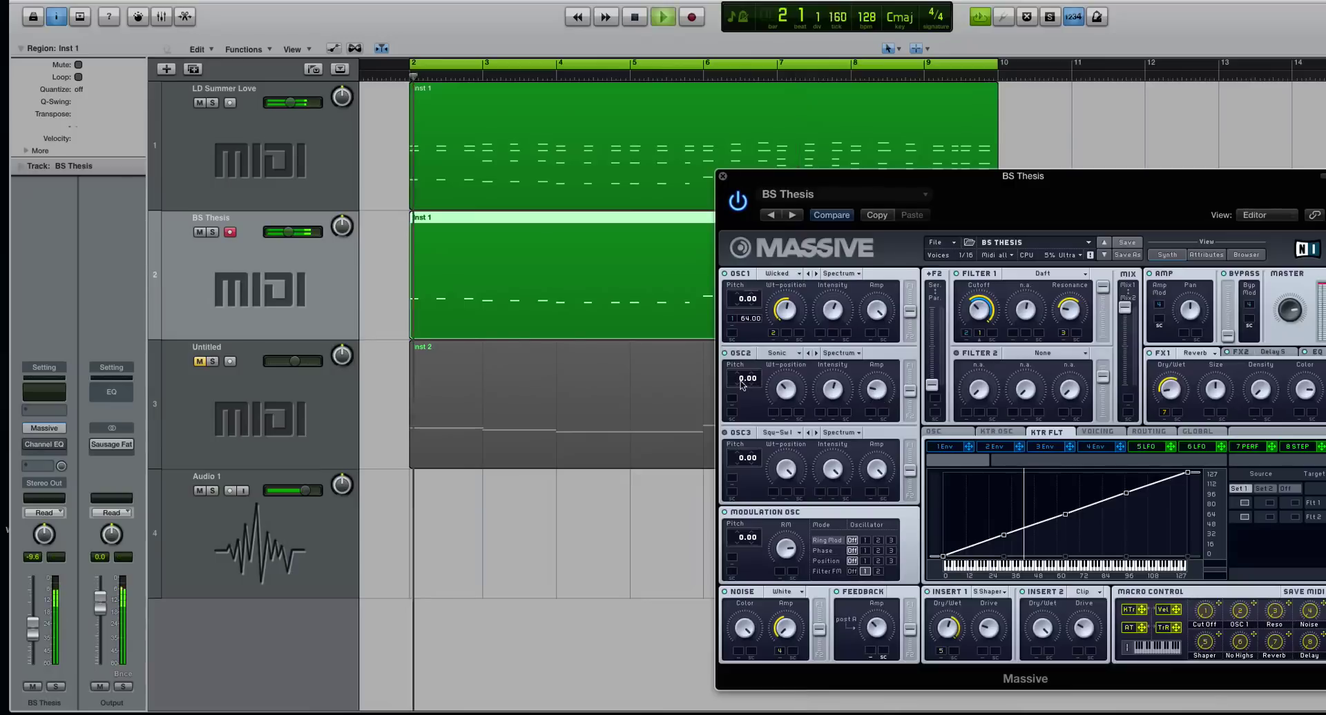
{"action": "key", "text": "ctrl+s"}
{"action": "key", "text": "shift+space"}
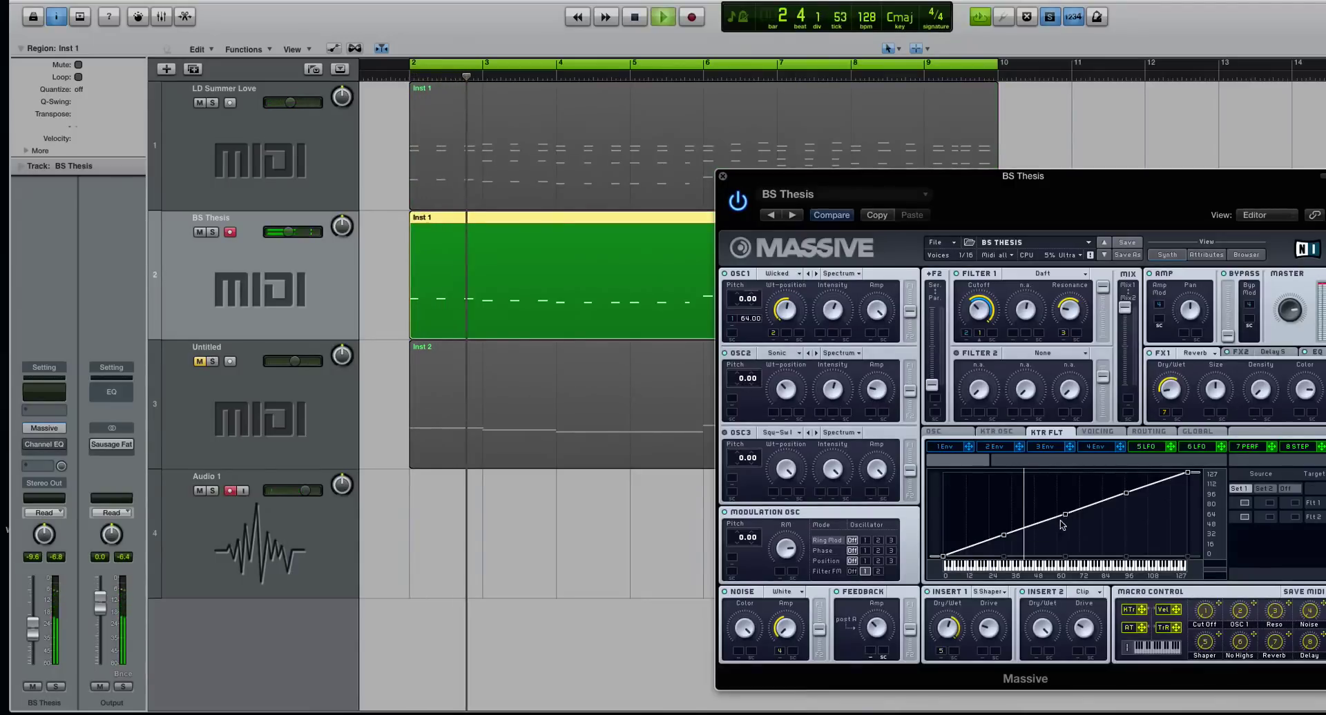
{"action": "left_click_drag", "start_coordinate": [1067, 523], "coordinate": [1004, 531]}
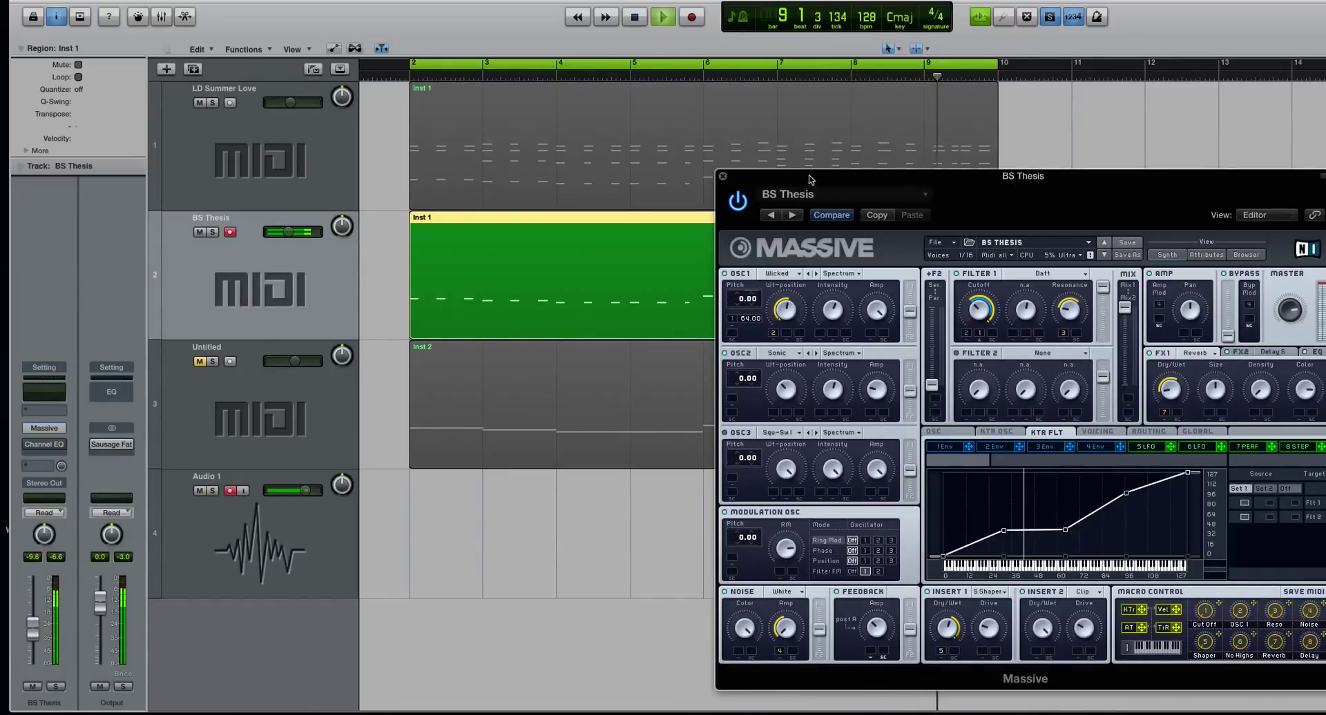
{"action": "key", "text": "space"}
- Unsolo, select LD Summer Love, close the bass Massive window, and solo the lead track
{"action": "left_click_drag", "start_coordinate": [752, 178], "coordinate": [773, 175]}
{"action": "key", "text": "ctrl+s"}
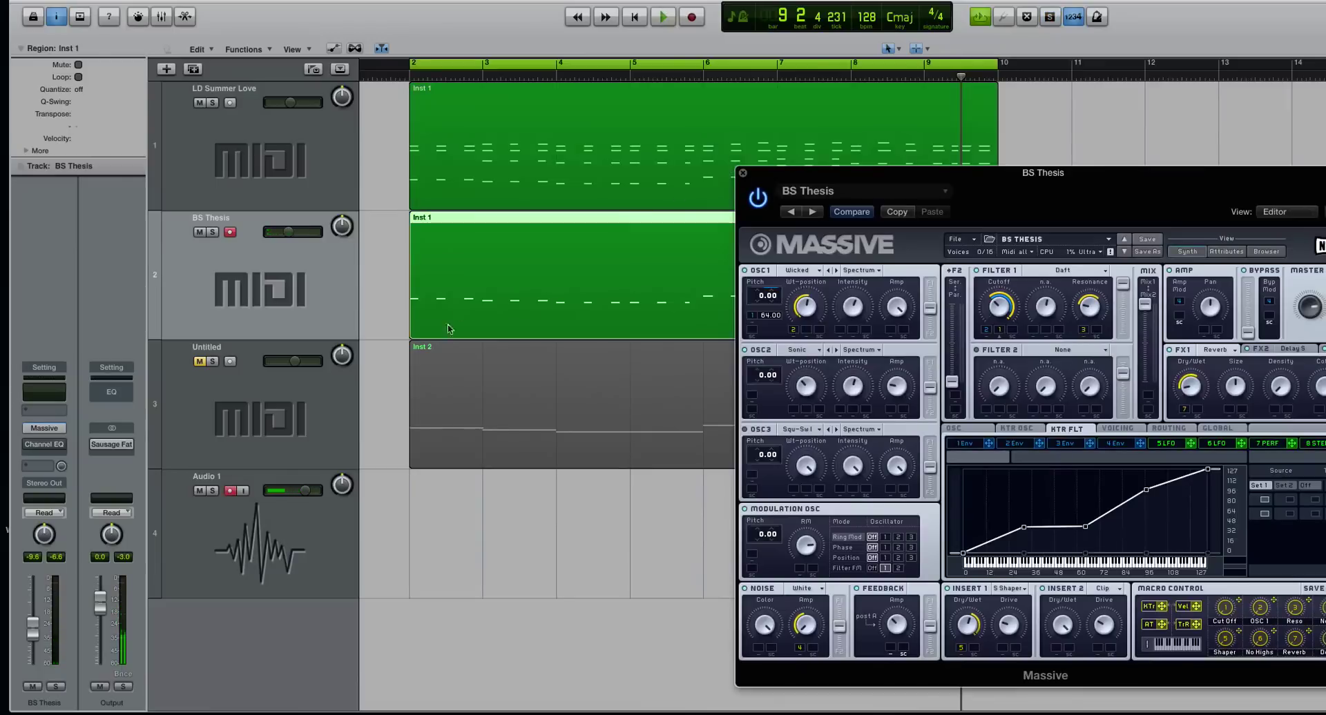
{"action": "left_click", "coordinate": [450, 168]}
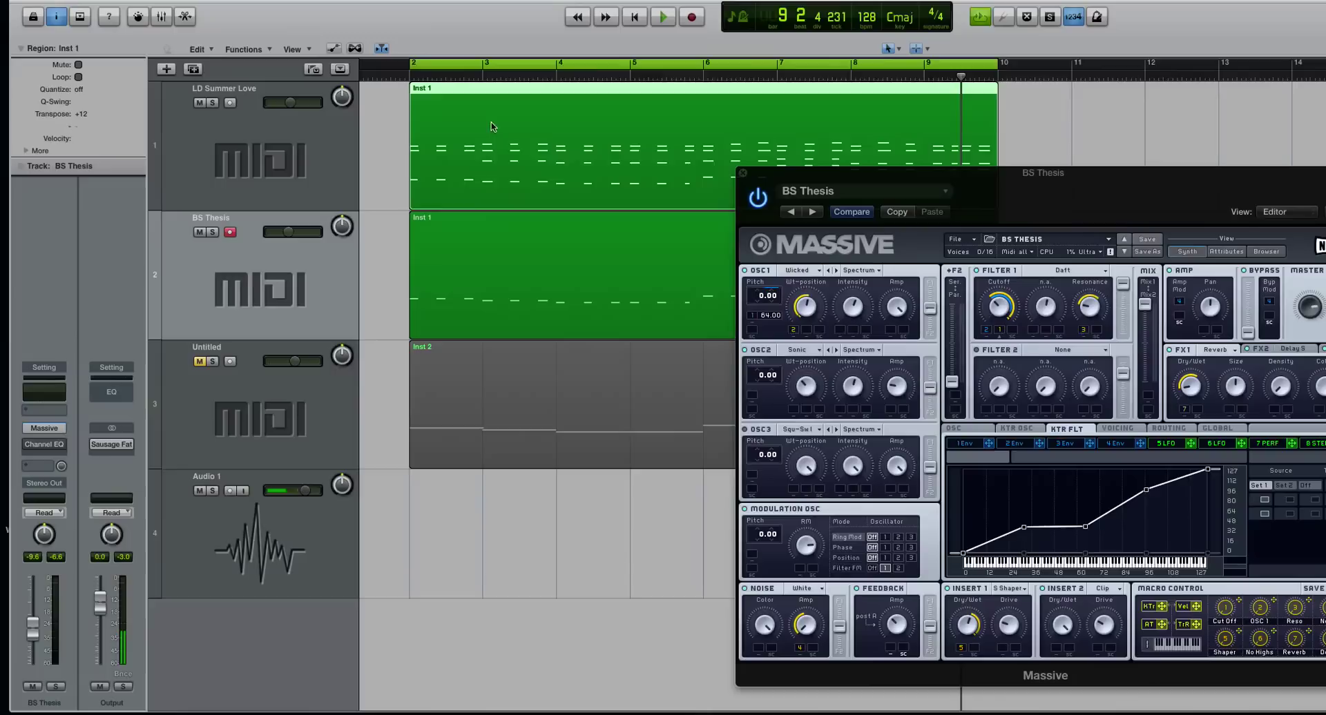
{"action": "left_click", "coordinate": [453, 265]}
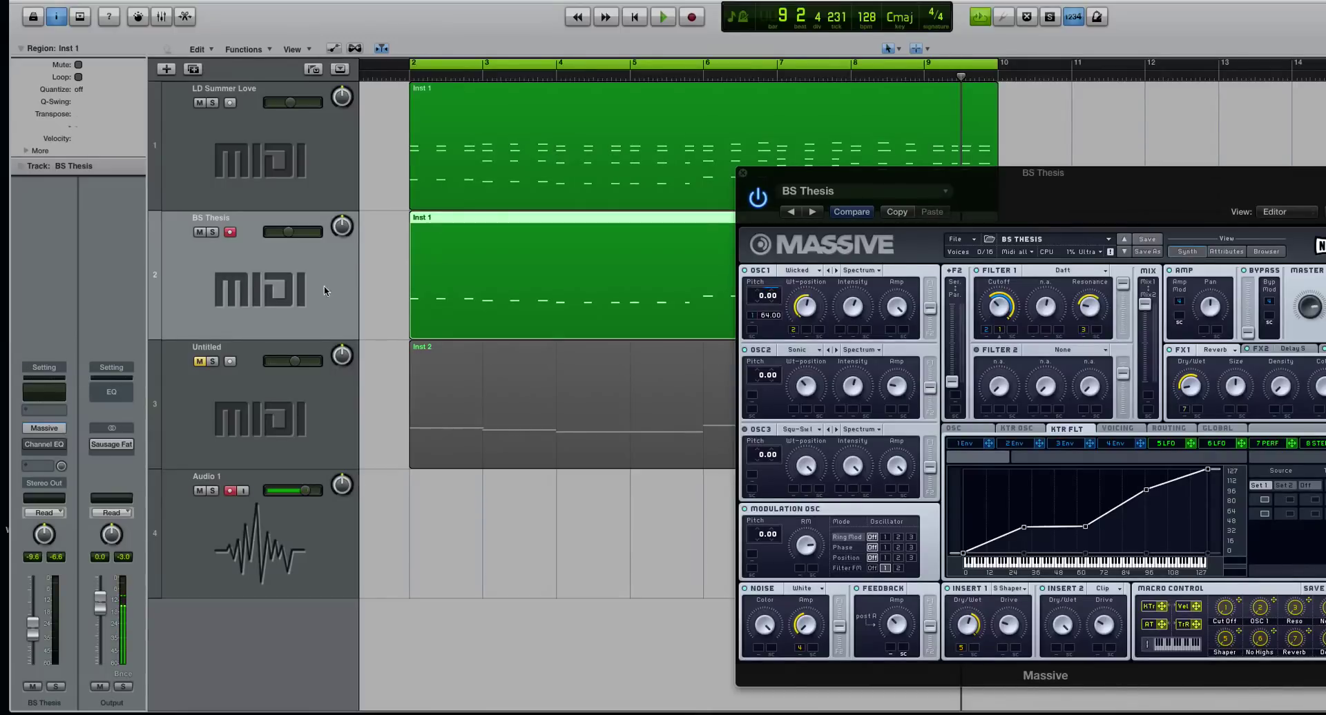
{"action": "left_click", "coordinate": [310, 158]}
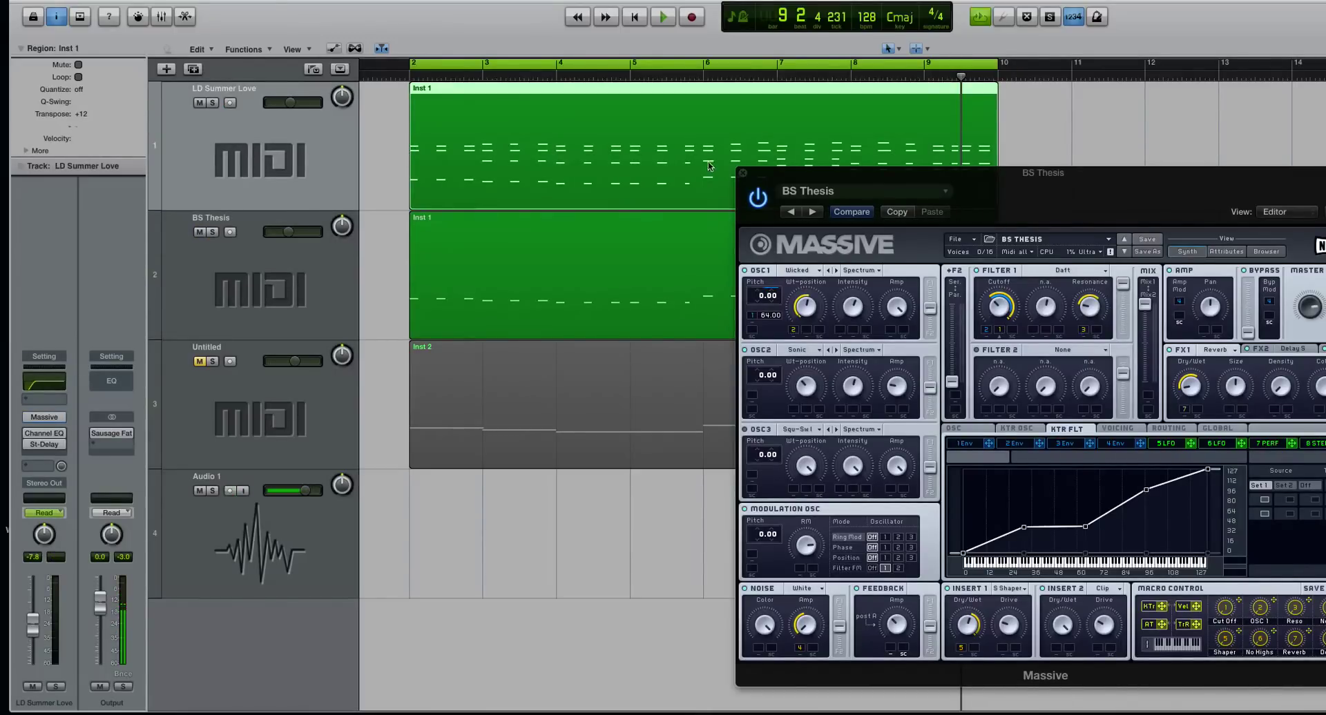
{"action": "left_click", "coordinate": [742, 172]}
{"action": "mouse_move", "coordinate": [42, 422]}
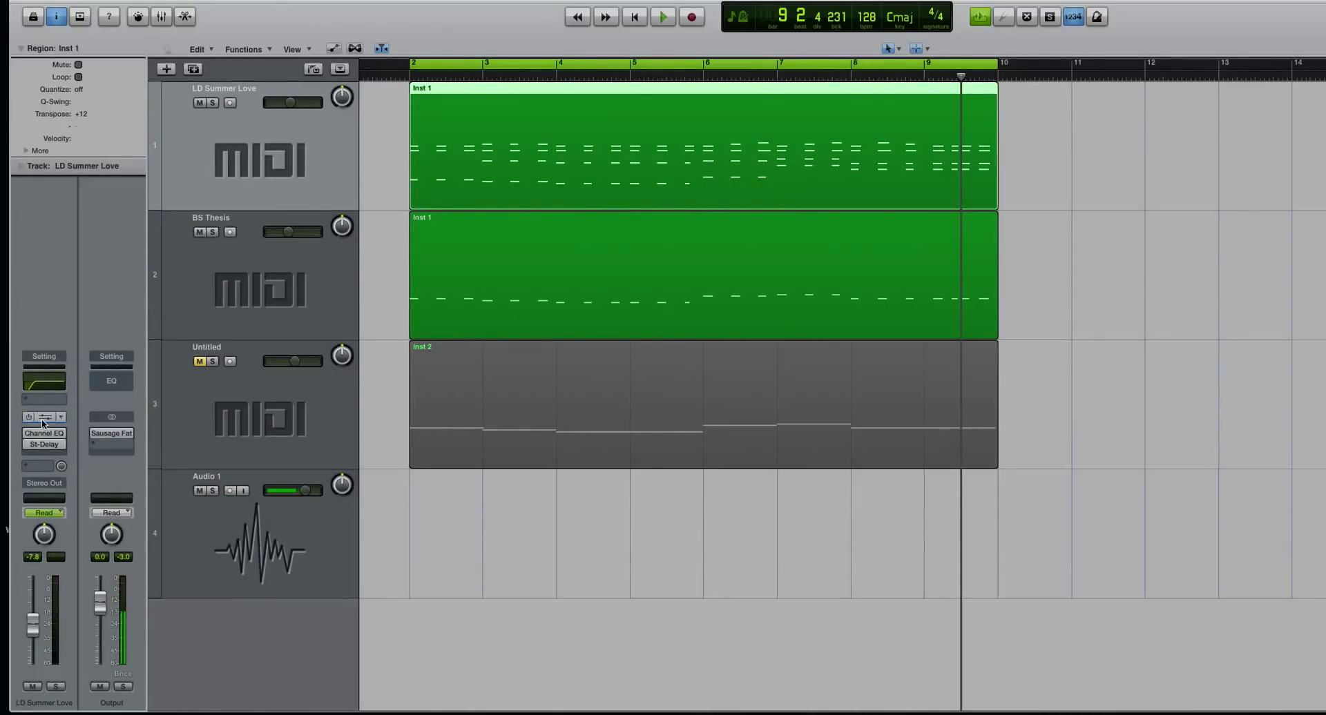
{"action": "key", "text": "s"}
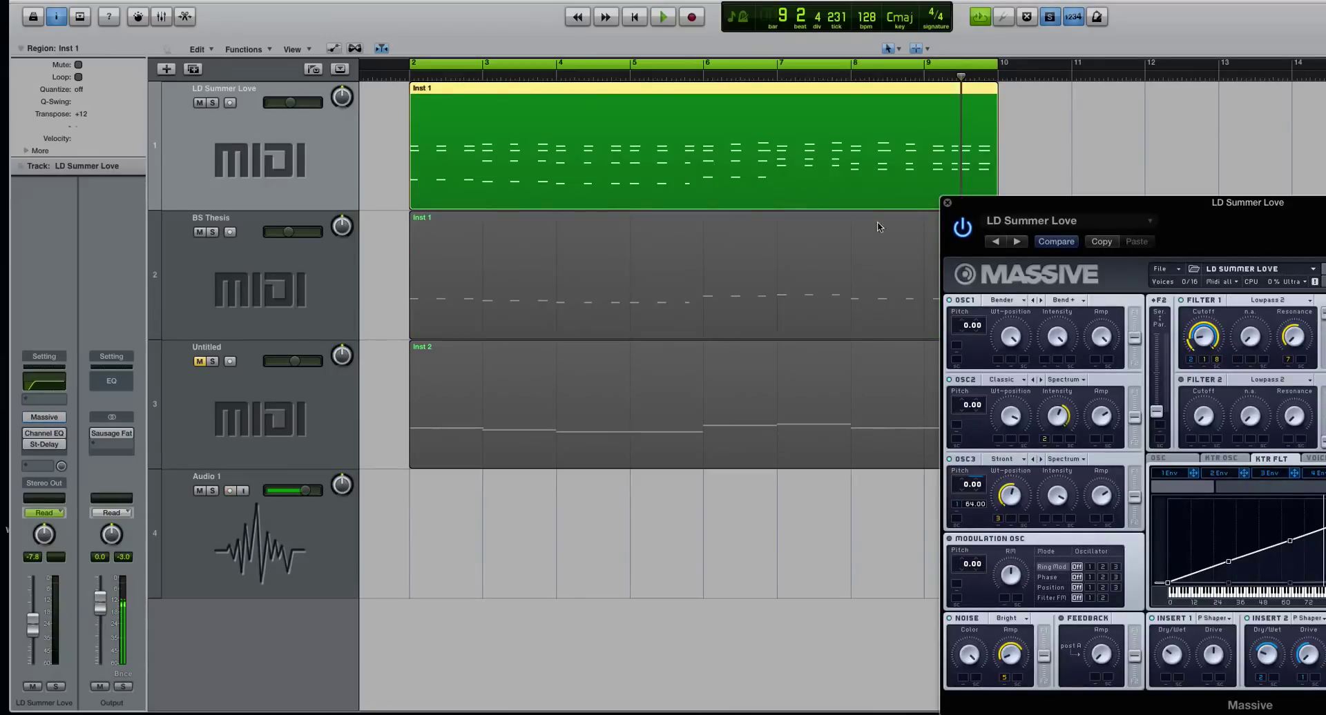
- Open the lead's Inst 1 region in the Piano Roll, position it, and play the notes through
{"action": "key", "text": "super+6"}
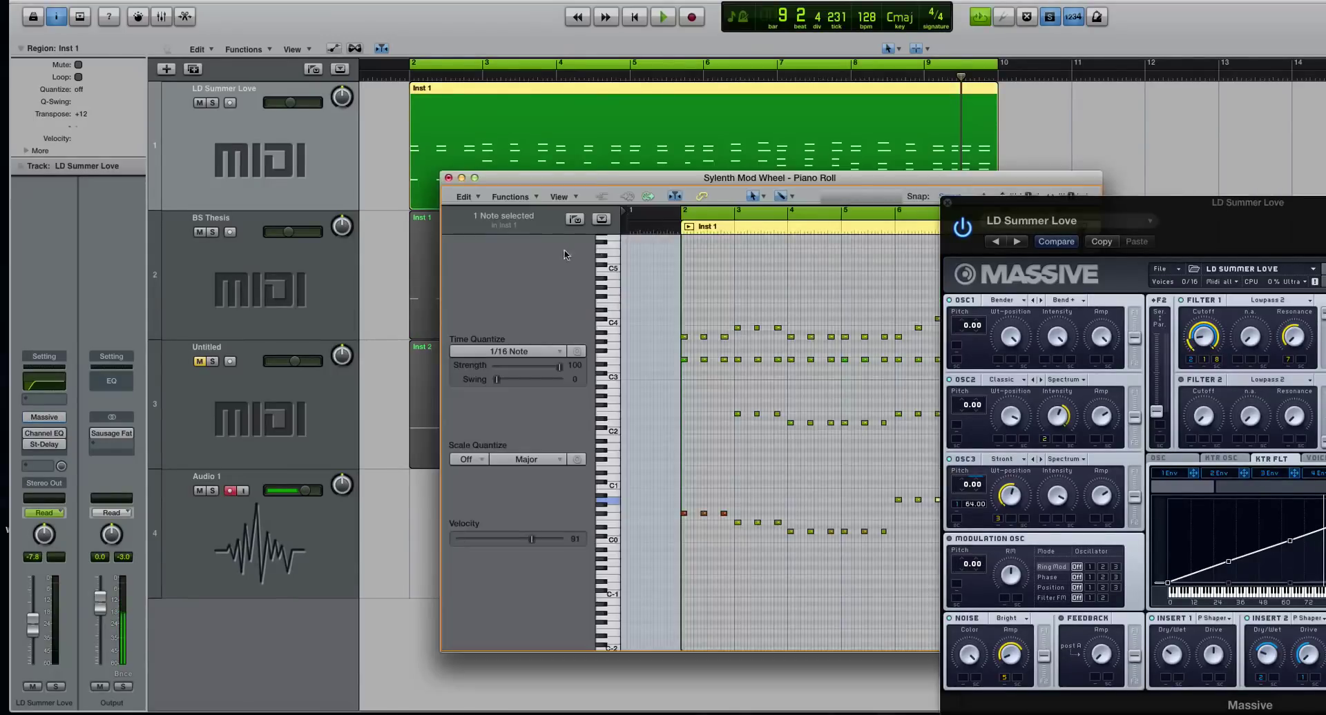
{"action": "left_click_drag", "start_coordinate": [653, 185], "coordinate": [425, 88]}
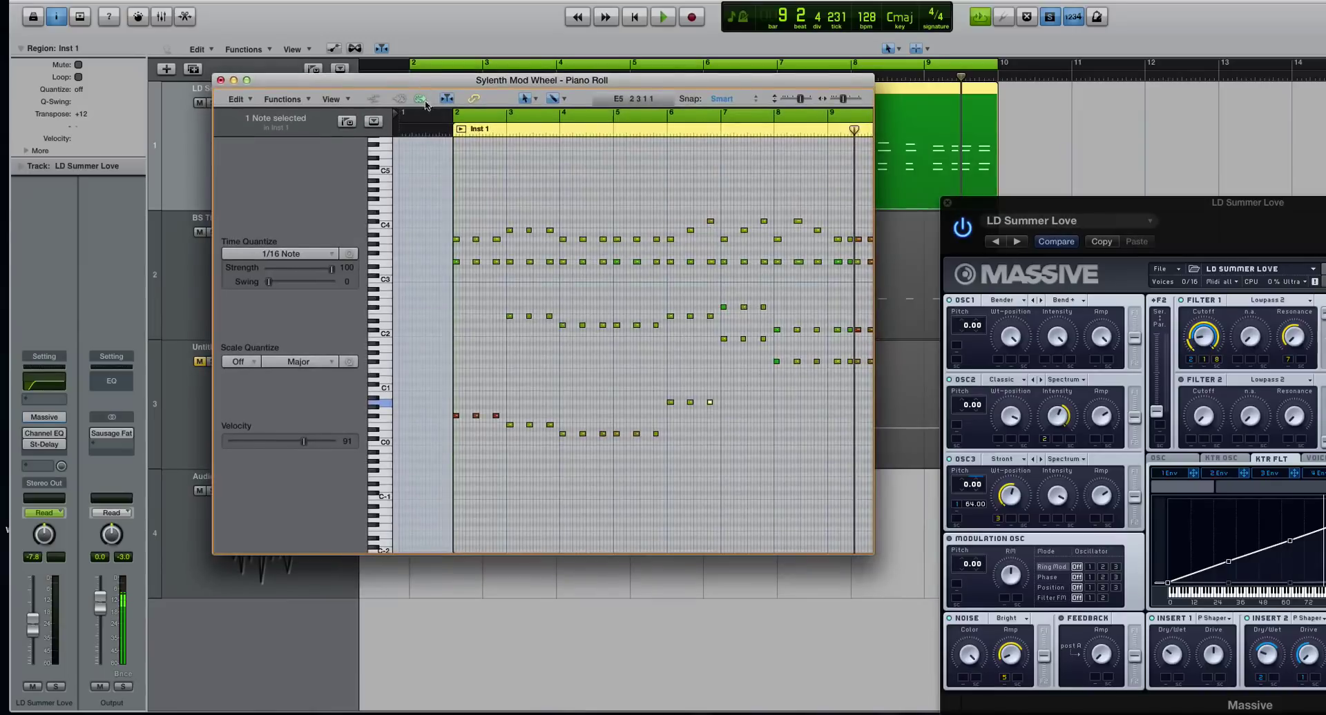
{"action": "scroll", "coordinate": [607, 206], "scroll_direction": "down", "scroll_amount": 2}
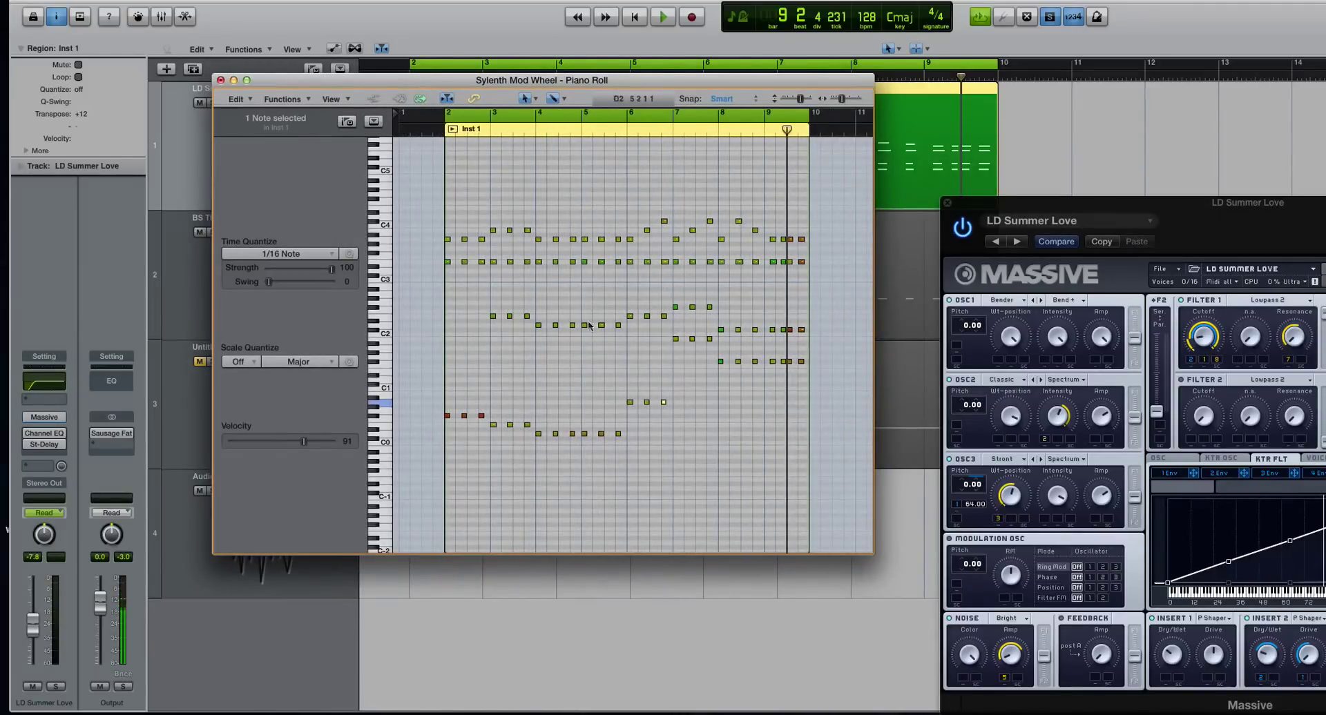
{"action": "left_click_drag", "start_coordinate": [415, 81], "coordinate": [412, 122]}
{"action": "key", "text": "space"}
{"action": "scroll", "coordinate": [621, 495], "scroll_direction": "up", "scroll_amount": 3}
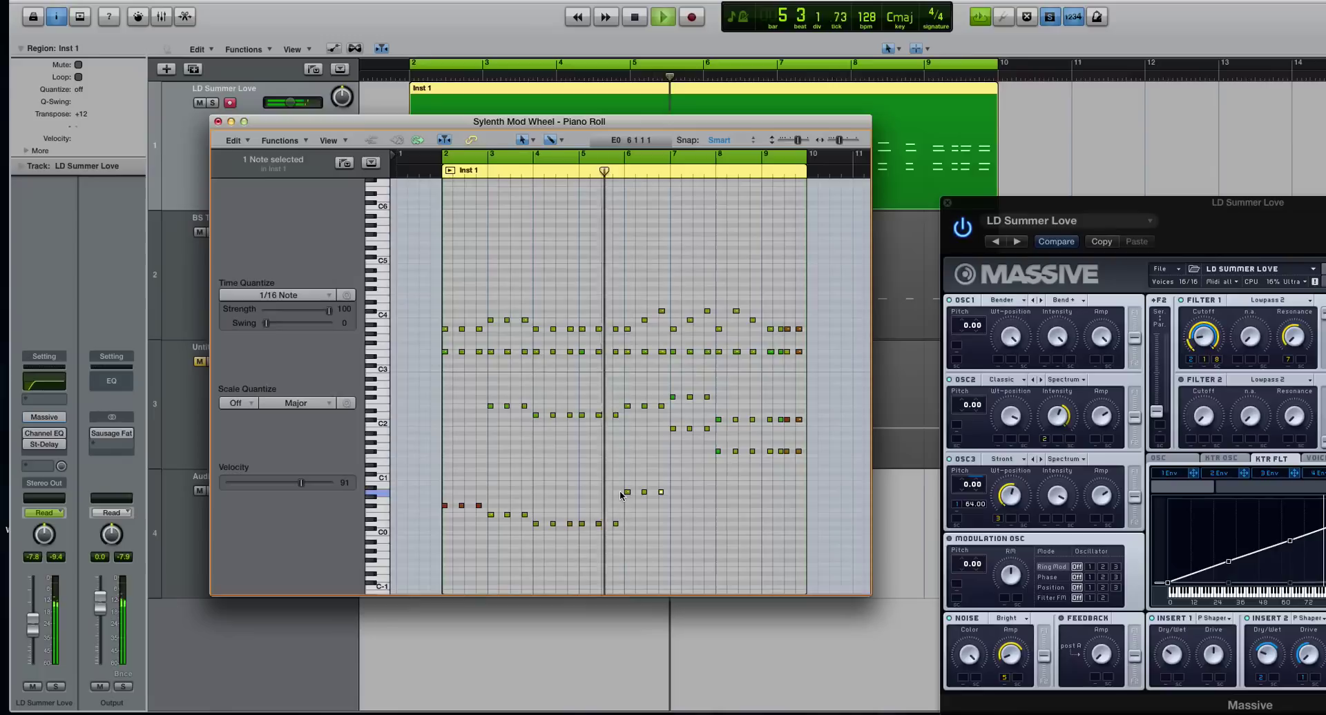
{"action": "key", "text": "space"}
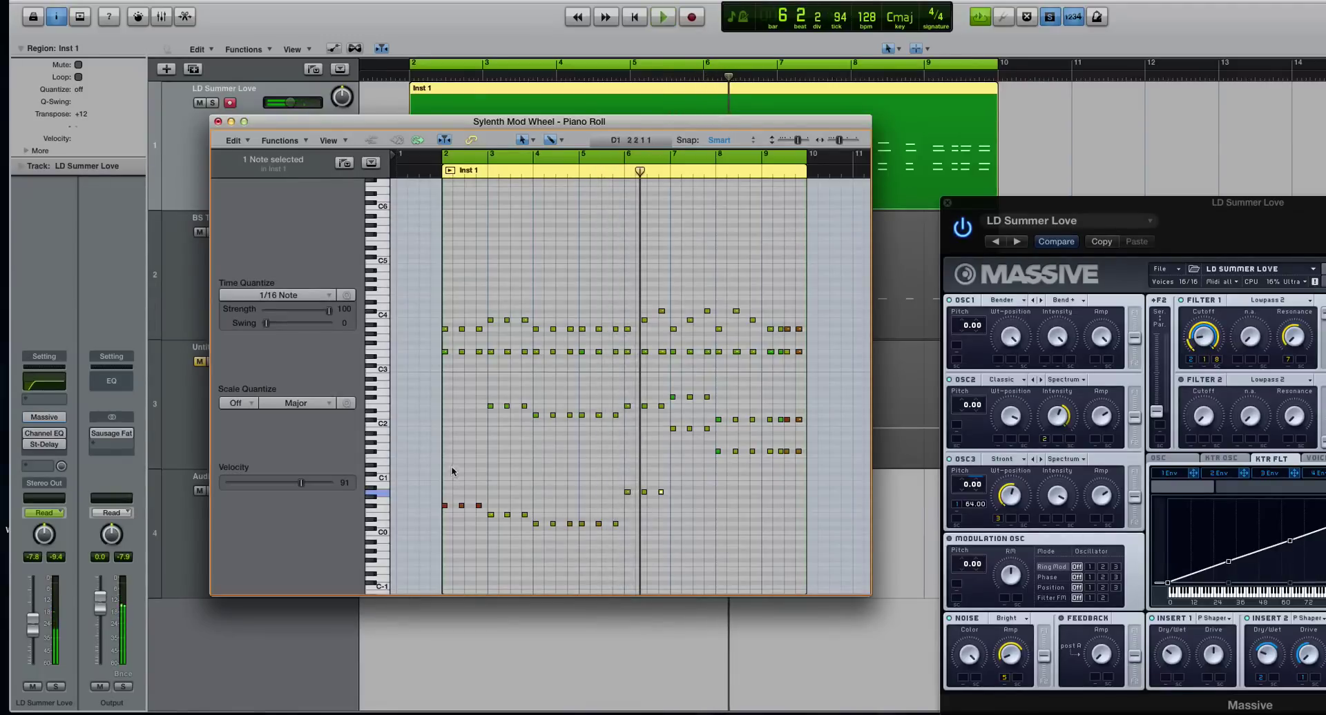
{"action": "left_click", "coordinate": [638, 539]}
- Select the low notes in the Piano Roll and mute the LD Summer Love track
{"action": "right_click", "coordinate": [598, 522]}
{"action": "left_click", "coordinate": [445, 508]}
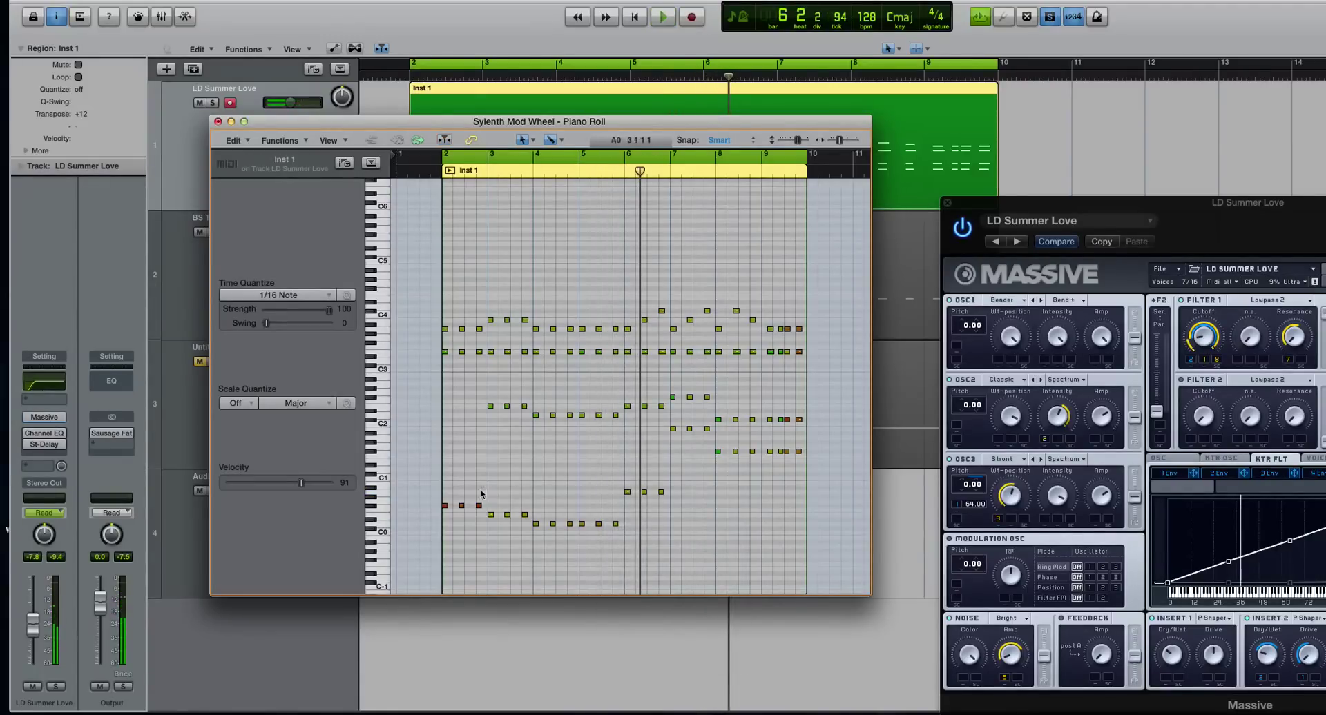
{"action": "left_click_drag", "start_coordinate": [450, 481], "coordinate": [680, 539]}
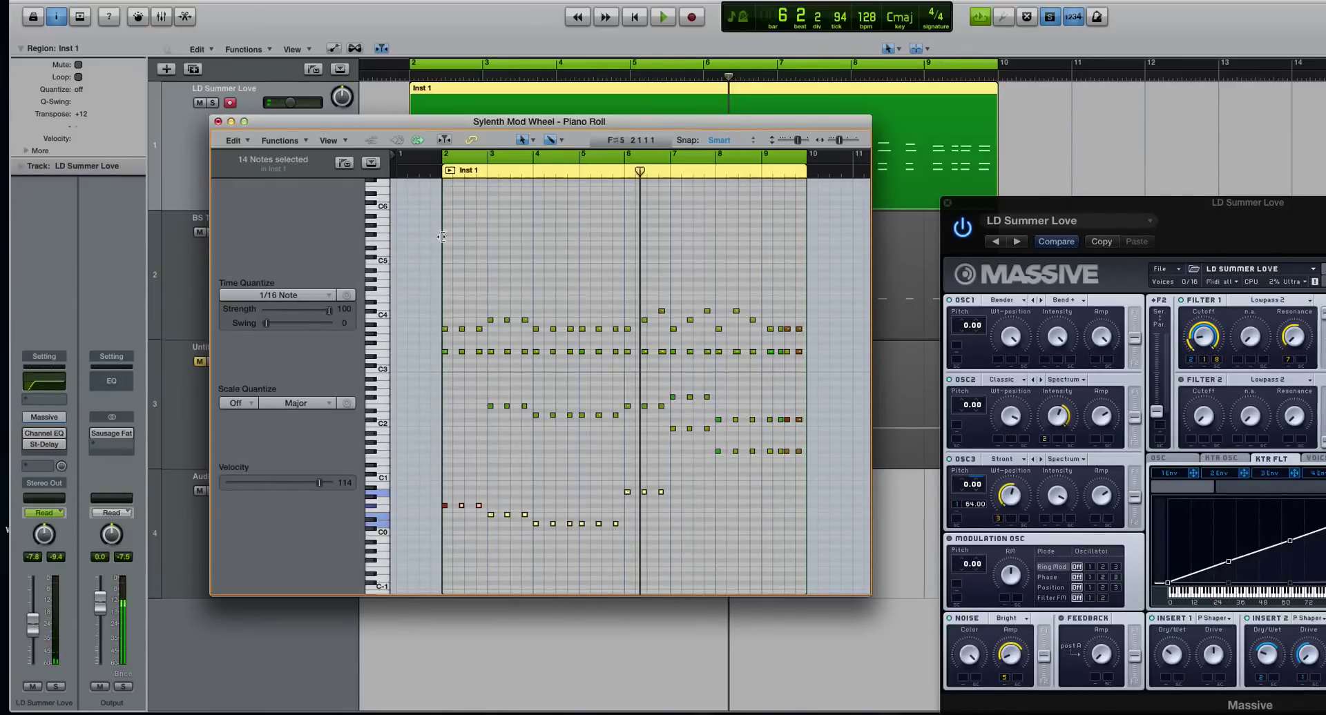
{"action": "right_click", "coordinate": [469, 252]}
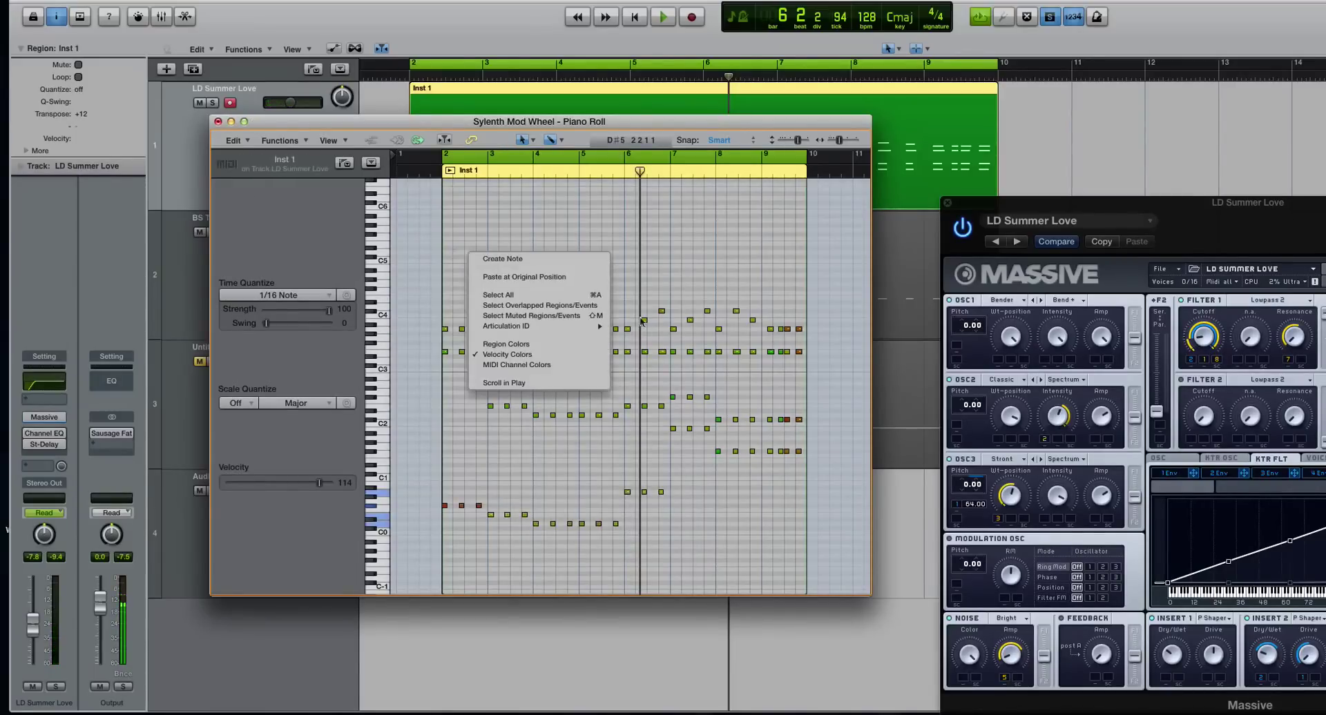
{"action": "left_click", "coordinate": [682, 279]}
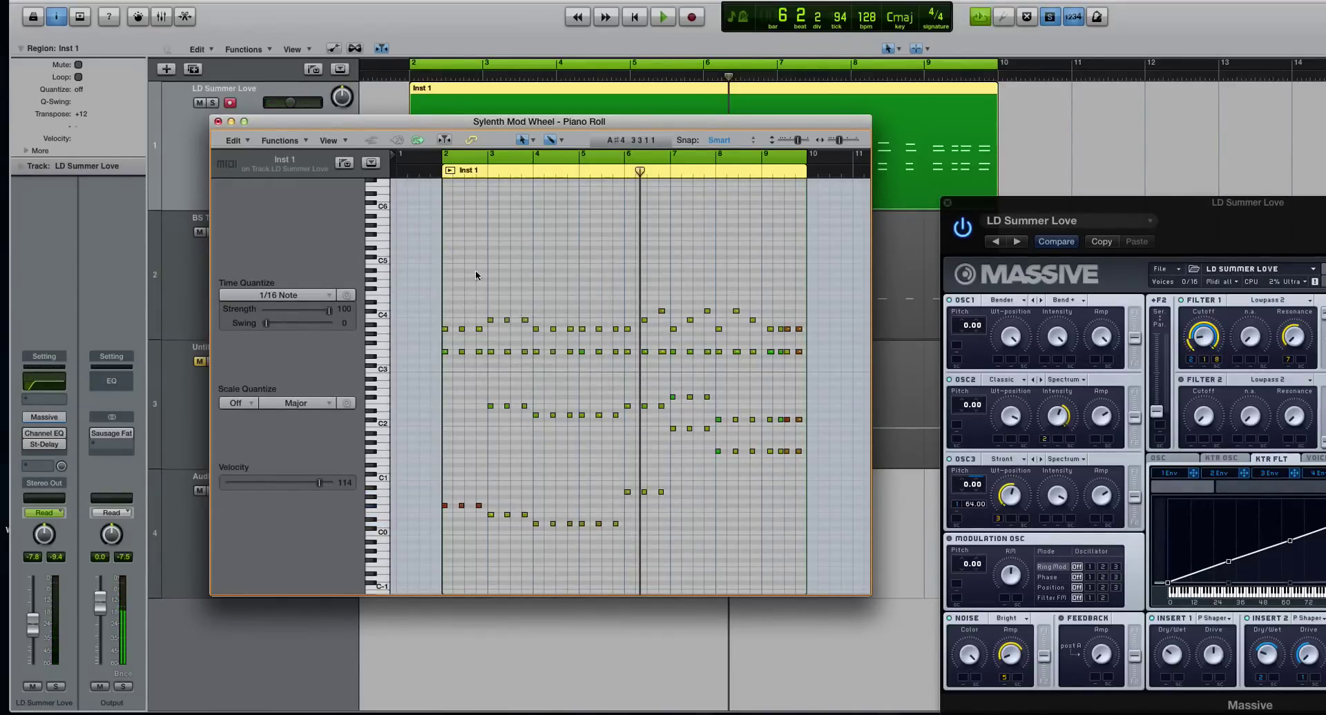
{"action": "left_click", "coordinate": [201, 103]}
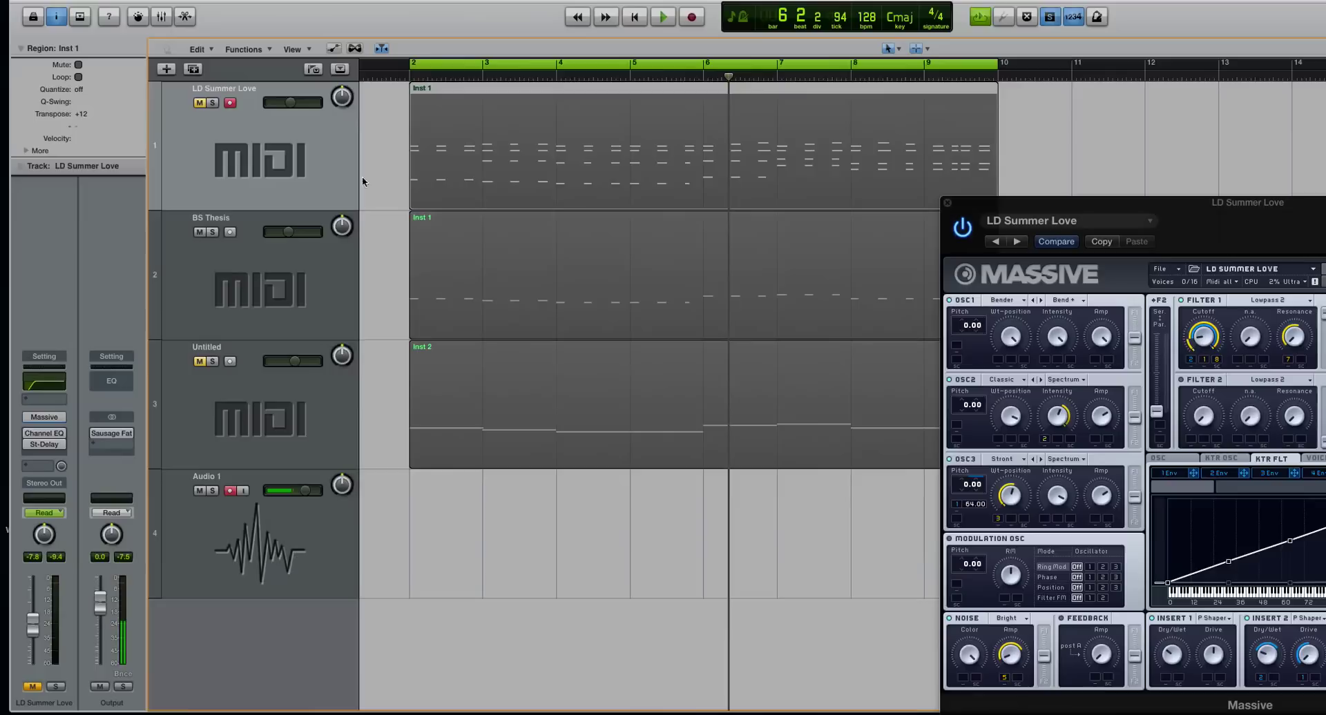
- Reopen Inst 1, select the lead notes around C2, close the editor, and unmute LD Summer Love
{"action": "double_click", "coordinate": [439, 109]}
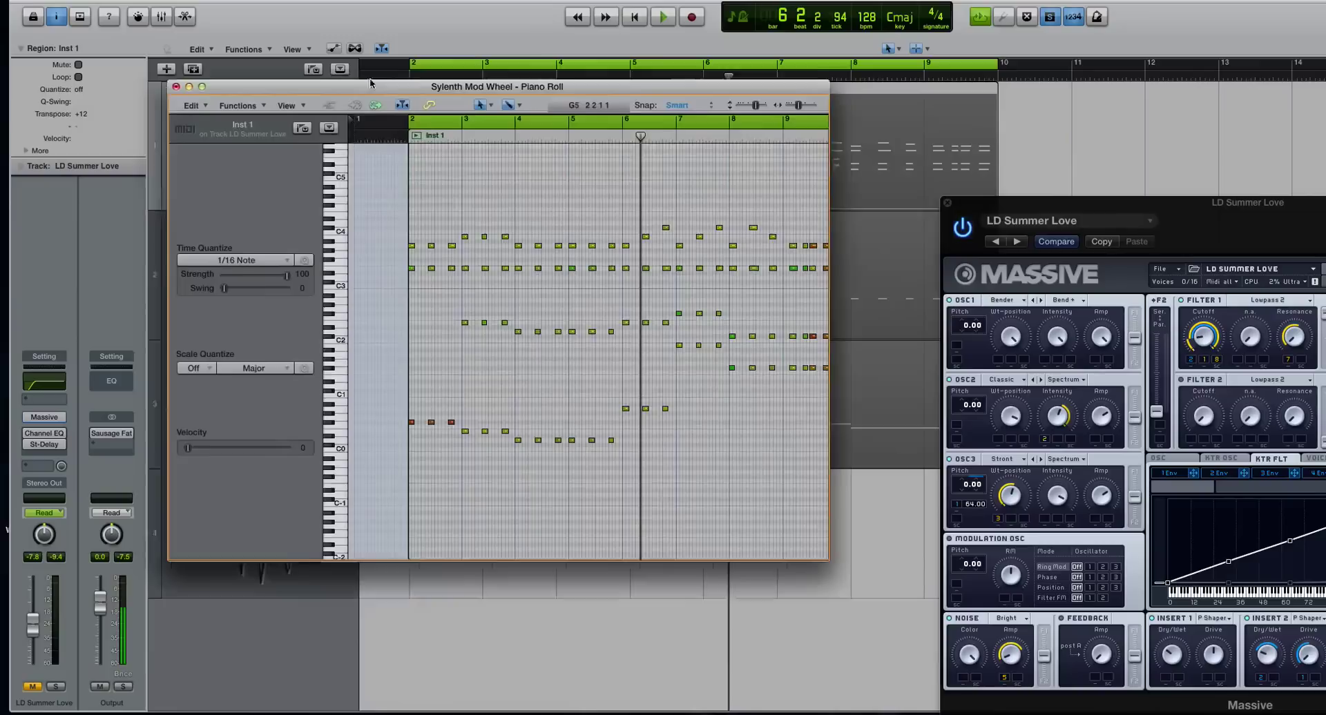
{"action": "left_click_drag", "start_coordinate": [371, 84], "coordinate": [361, 78]}
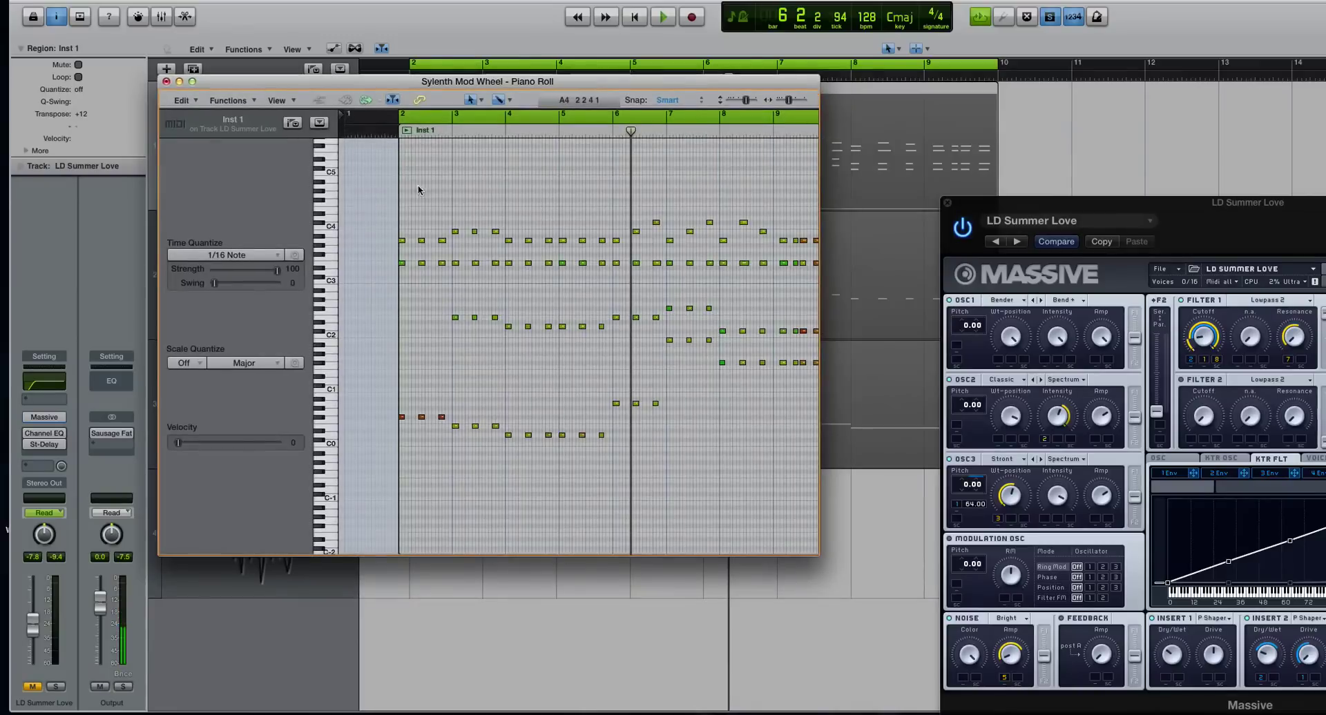
{"action": "right_click", "coordinate": [407, 205]}
{"action": "left_click_drag", "start_coordinate": [432, 286], "coordinate": [412, 222]}
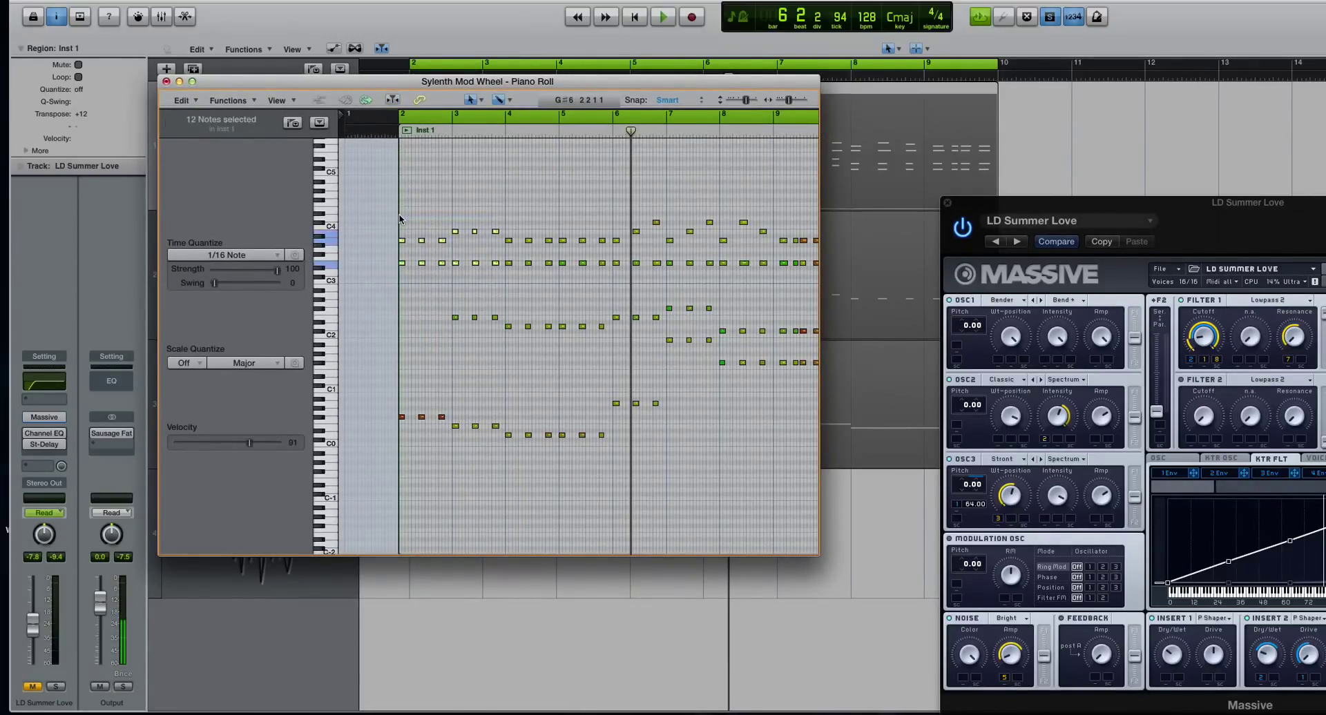
{"action": "left_click_drag", "start_coordinate": [439, 302], "coordinate": [547, 341]}
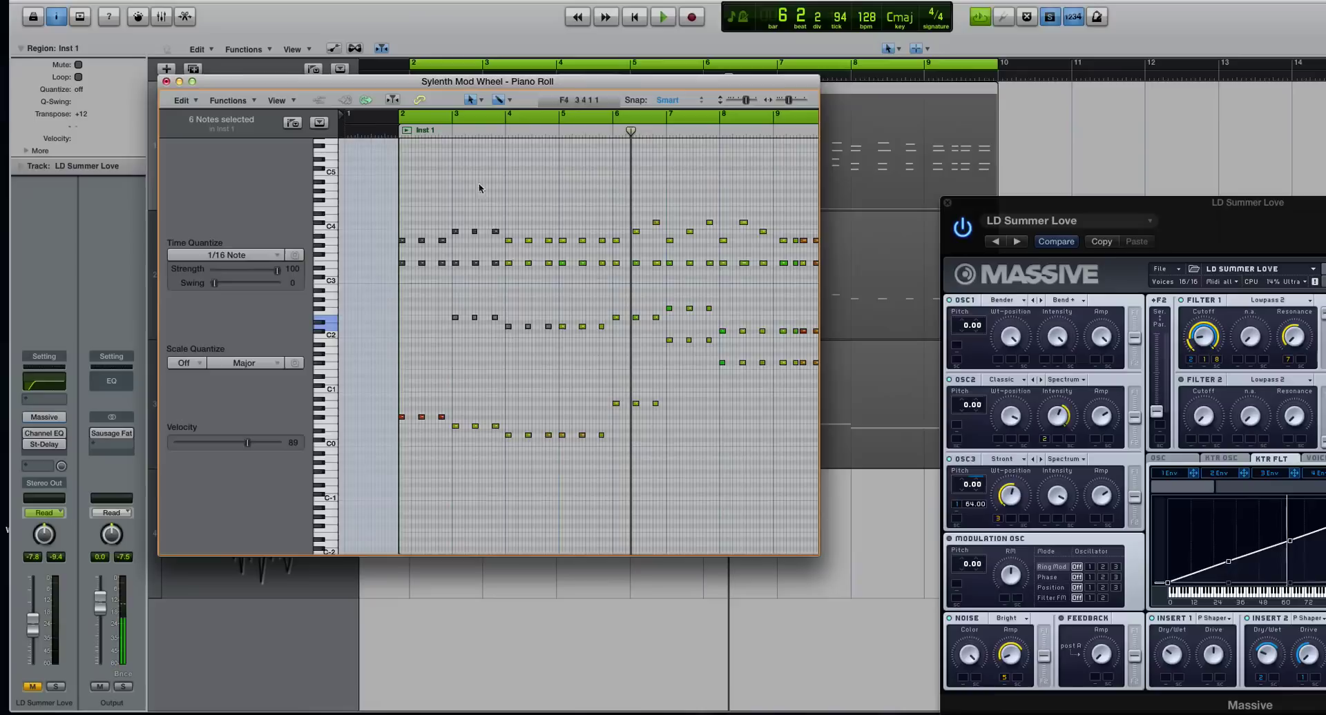
{"action": "left_click", "coordinate": [166, 82]}
{"action": "left_click", "coordinate": [199, 103]}
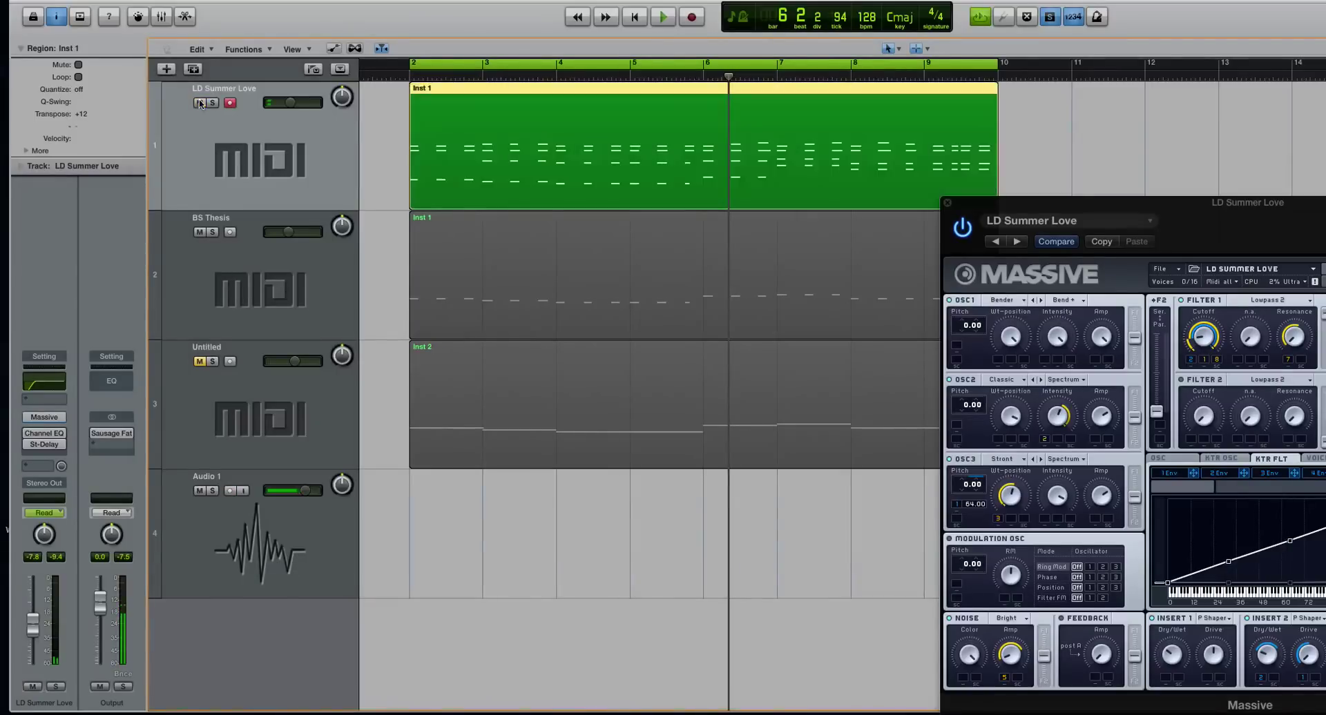
{"action": "left_click", "coordinate": [470, 259]}
{"action": "key", "text": "space"}
{"action": "left_click", "coordinate": [483, 183], "text": "shift"}
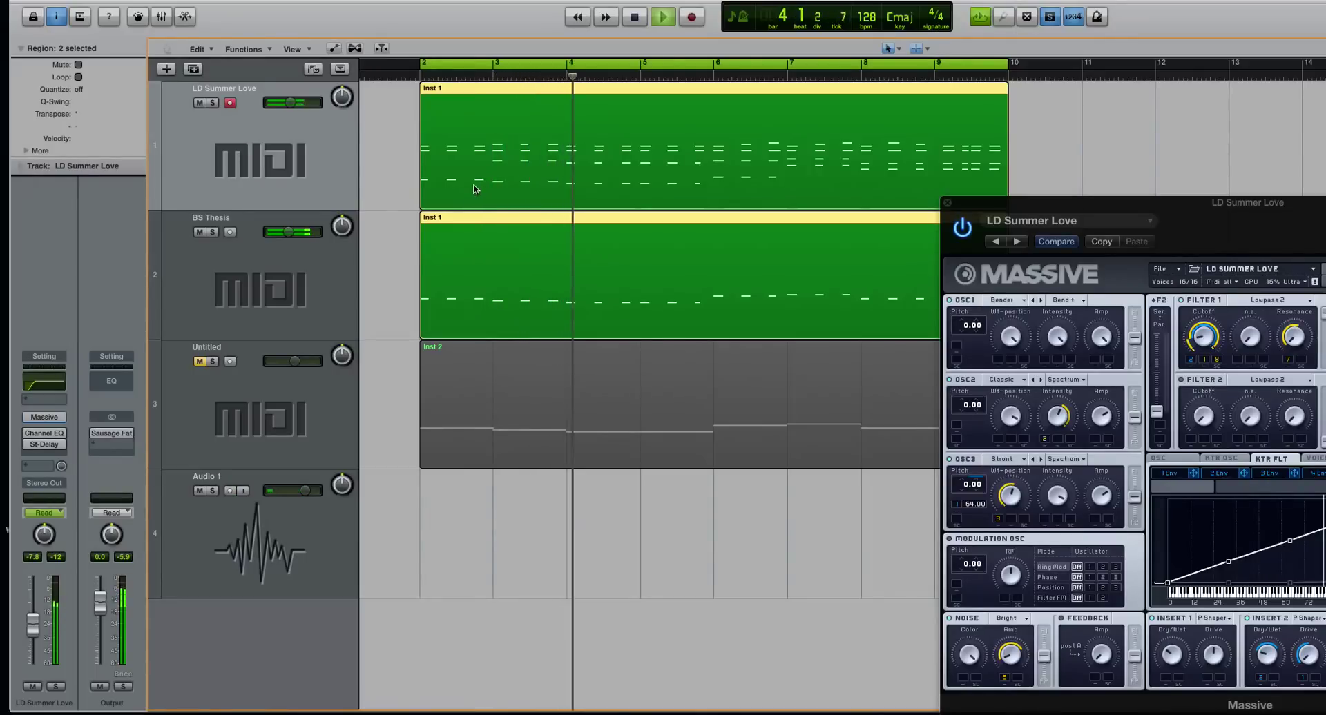
{"action": "left_click", "coordinate": [461, 164]}
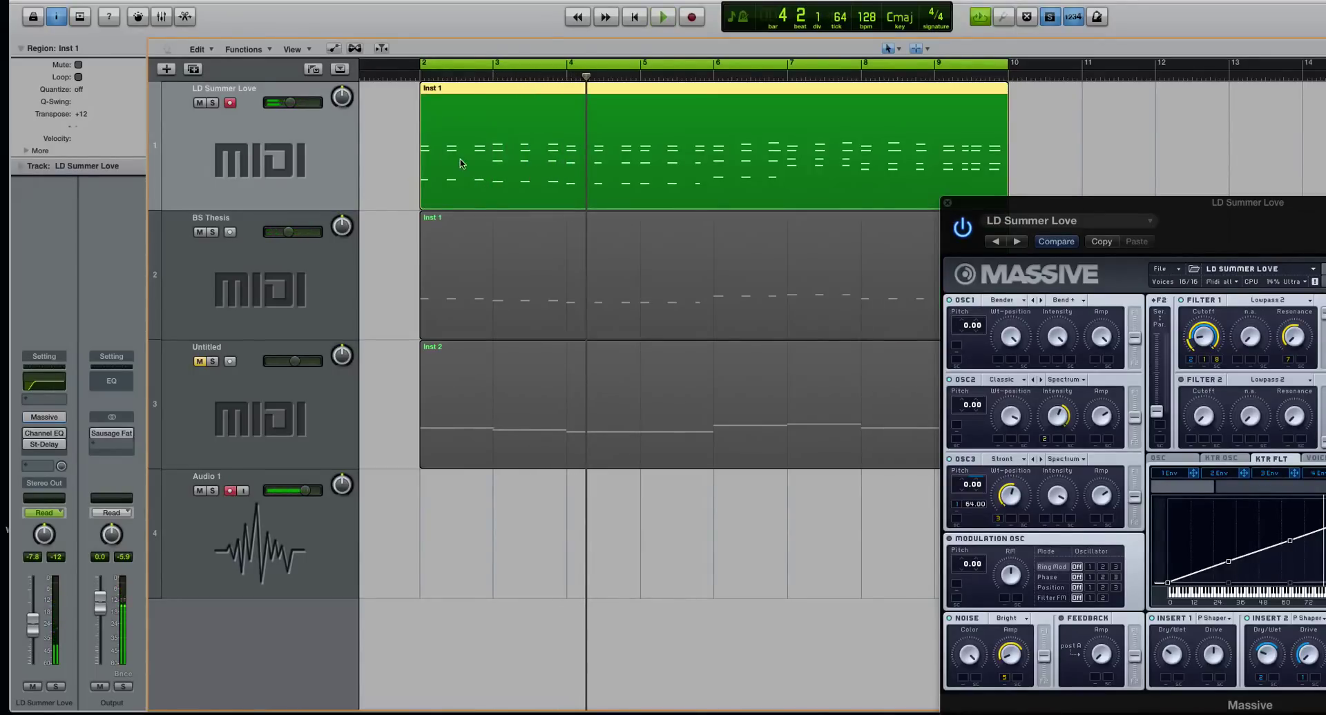
{"action": "double_click", "coordinate": [461, 164]}
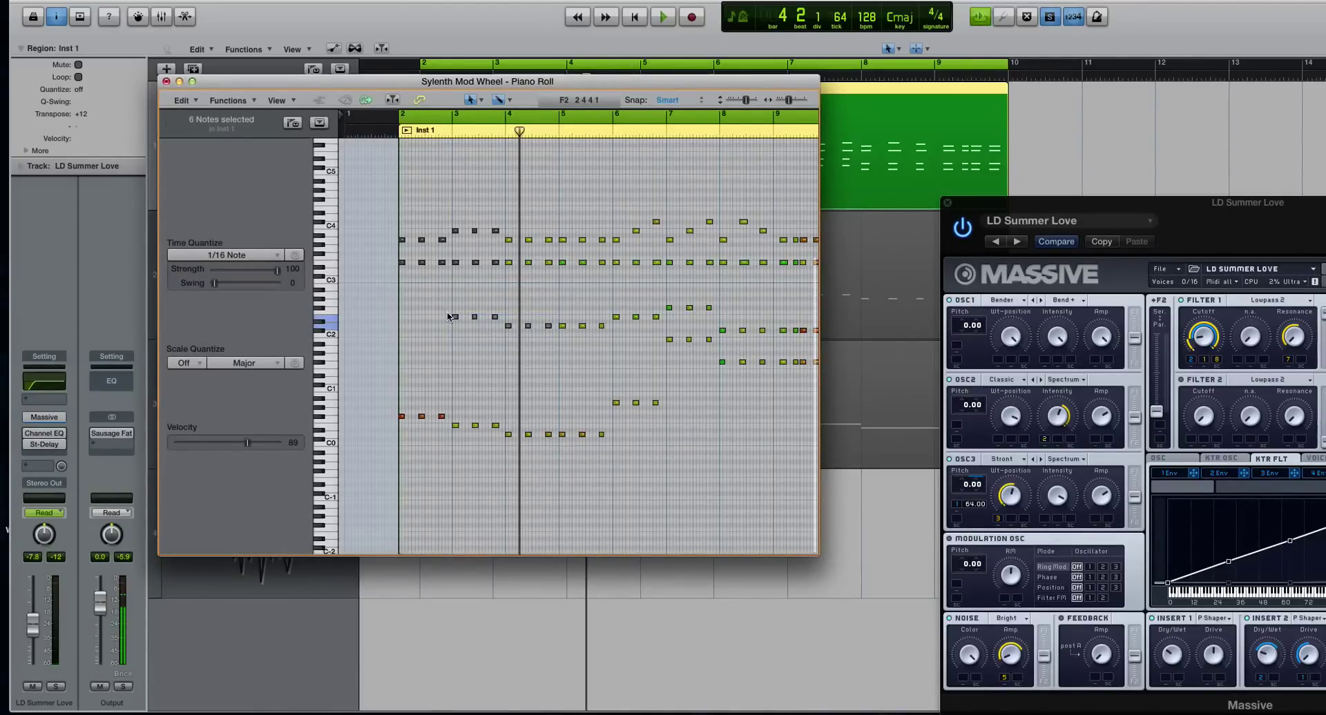
{"action": "left_click_drag", "start_coordinate": [498, 273], "coordinate": [503, 237]}
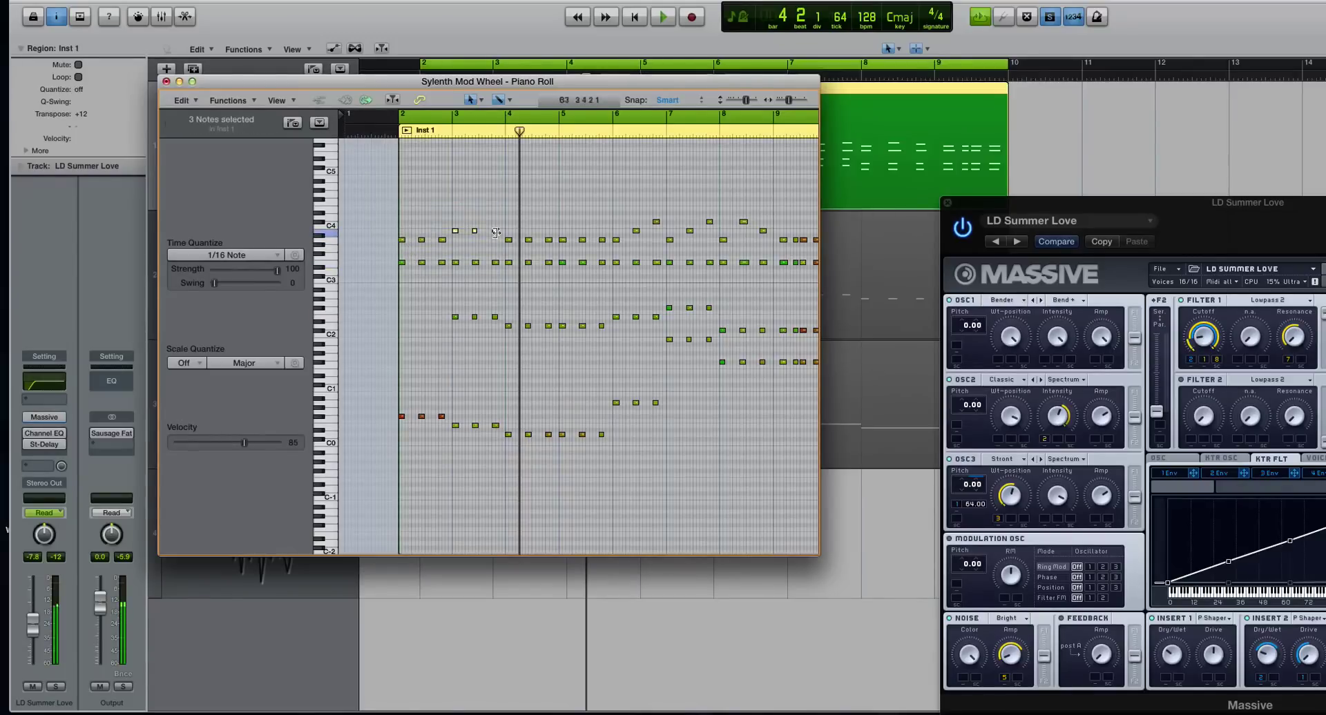
{"action": "left_click", "coordinate": [193, 82]}
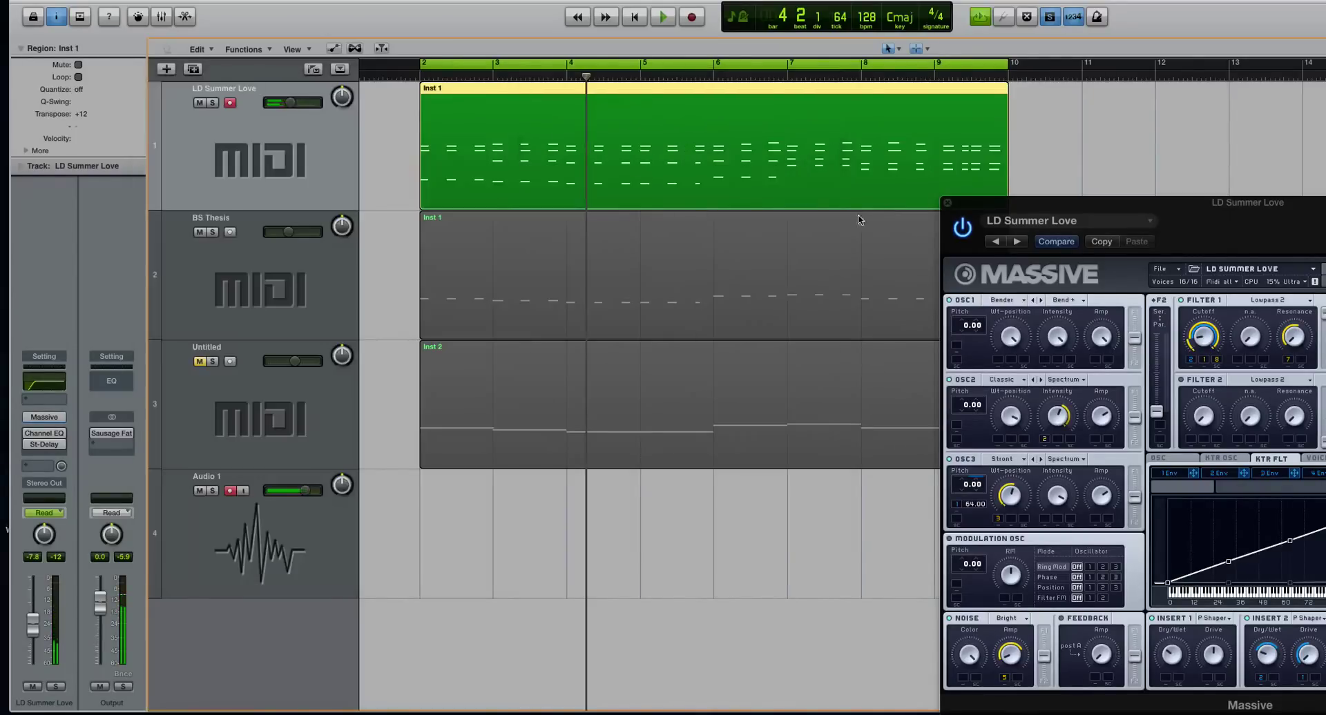
- Enlarge the lead's Massive window and drag the curve's lower breakpoint right to about key 48
{"action": "double_click", "coordinate": [961, 202]}
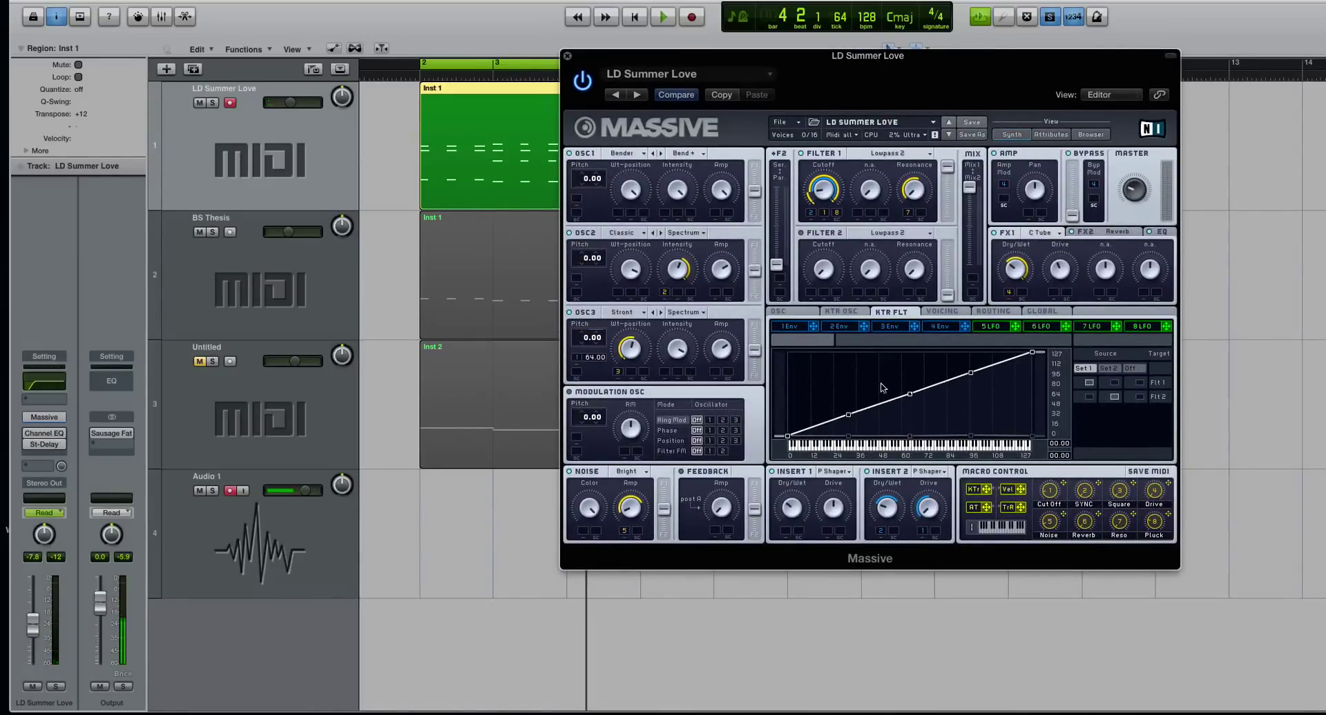
{"action": "key", "text": "space"}
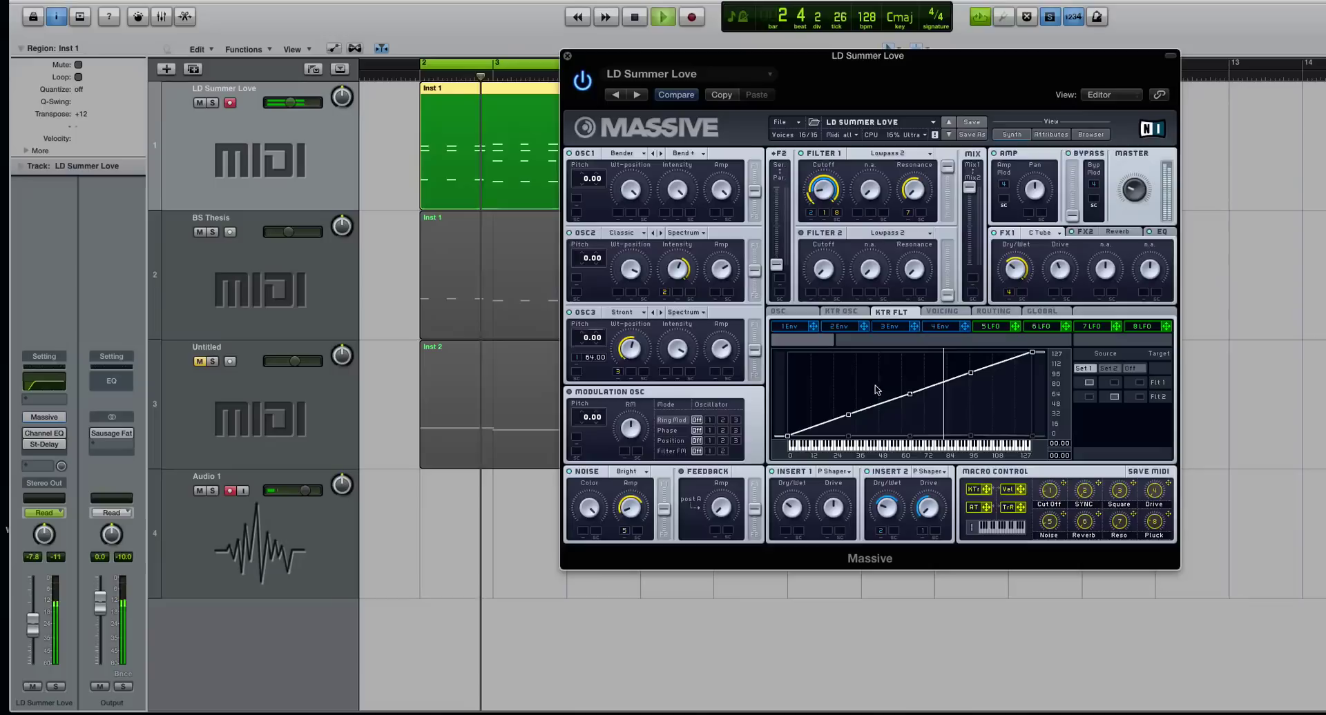
{"action": "key", "text": "space"}
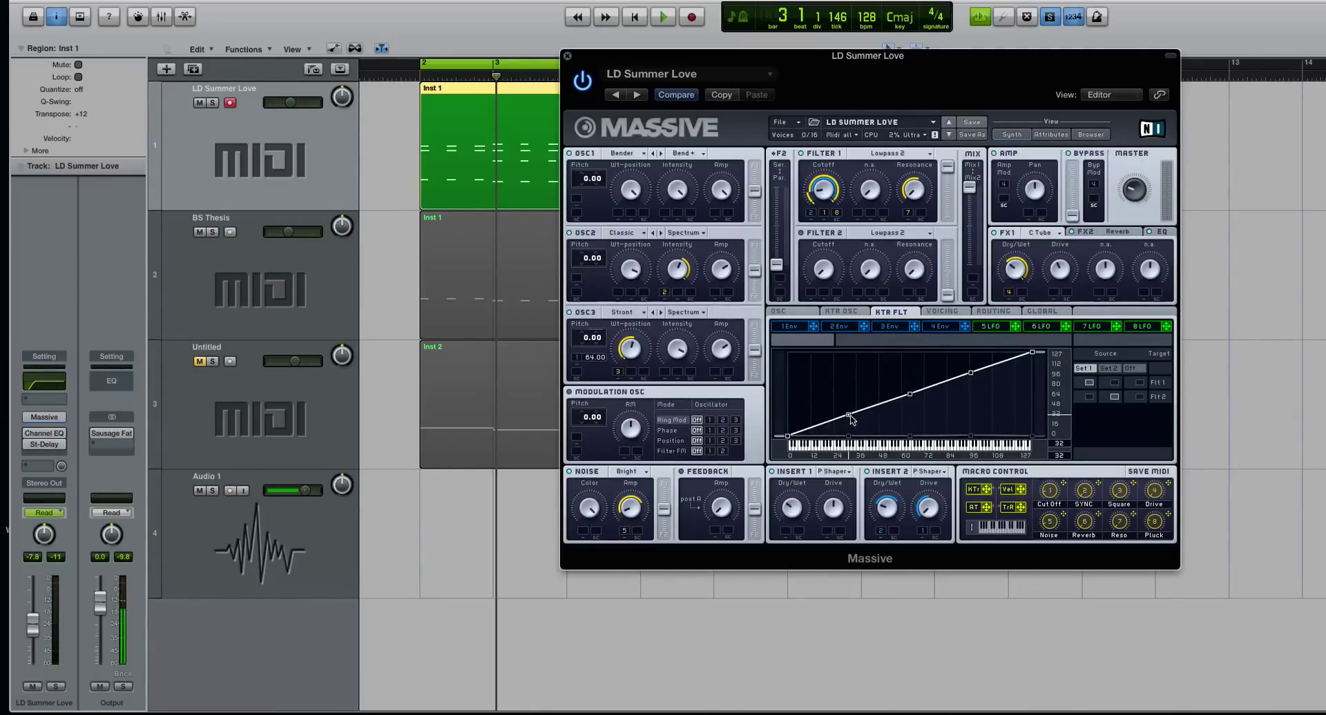
{"action": "left_click_drag", "start_coordinate": [850, 415], "coordinate": [874, 420]}
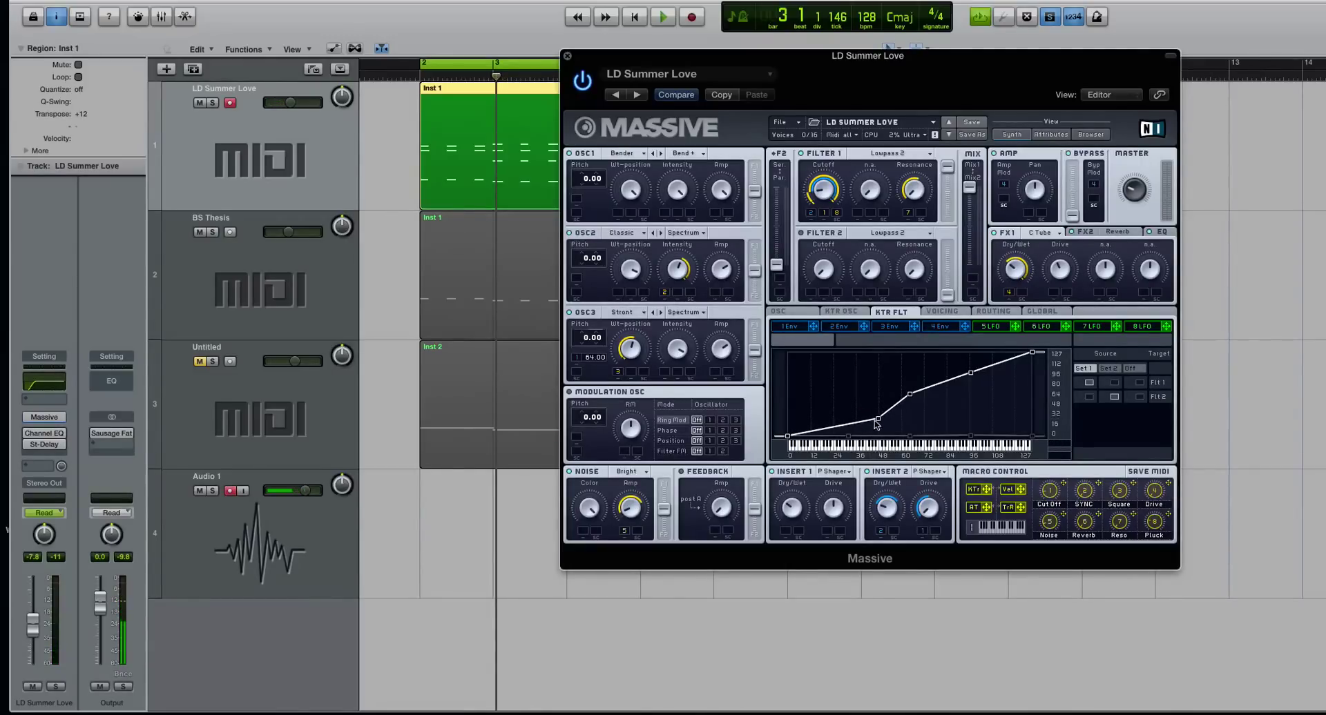
{"action": "mouse_move", "coordinate": [881, 419]}
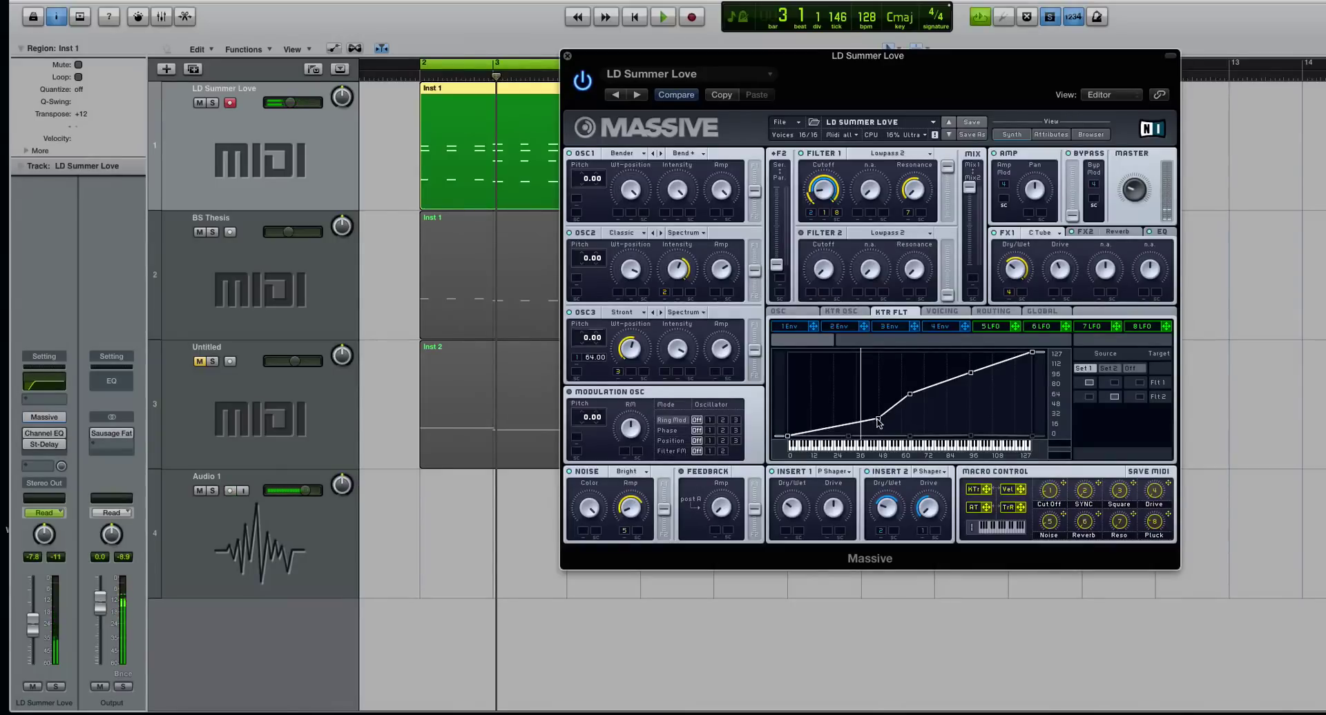
{"action": "mouse_move", "coordinate": [881, 421]}
{"action": "left_mouse_down"}
{"action": "mouse_move", "coordinate": [849, 420]}
{"action": "mouse_move", "coordinate": [887, 421]}
{"action": "left_mouse_up"}
{"action": "mouse_move", "coordinate": [887, 419]}
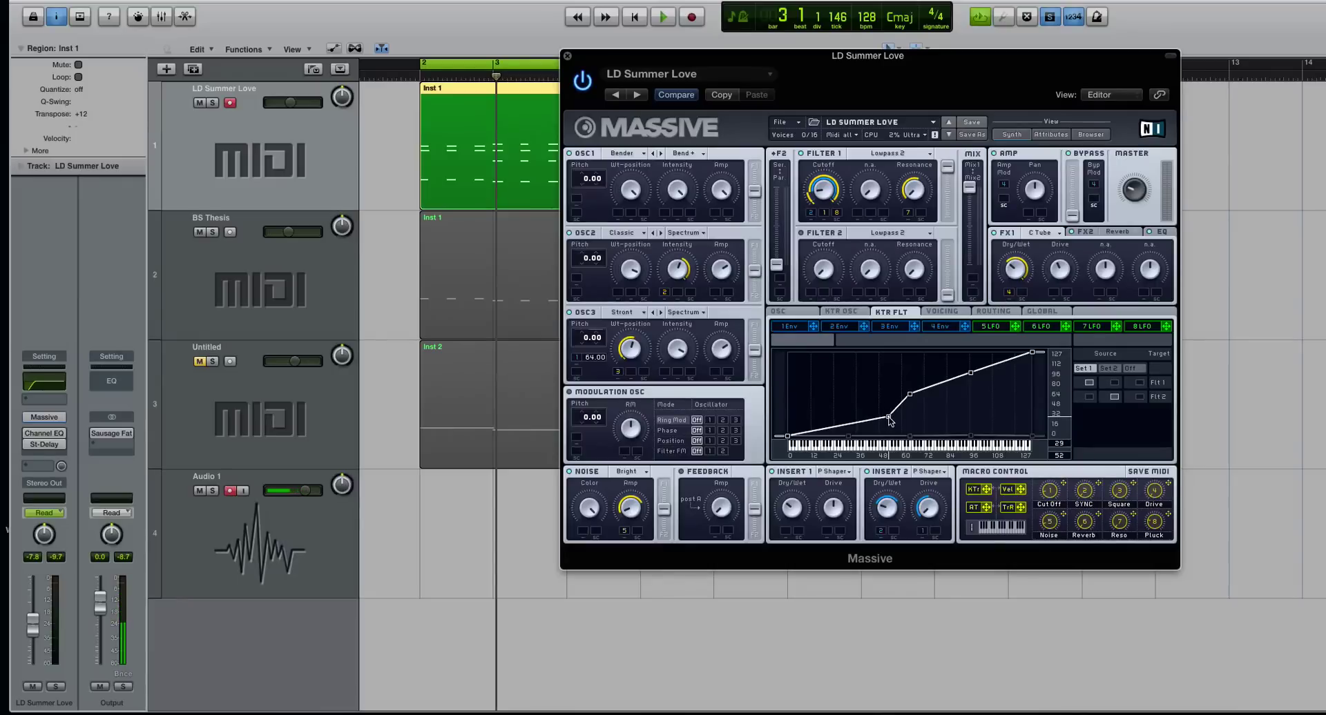
- Play from bar 2 and drag the BS Thesis volume slider down to -12.4 dB
{"action": "key", "text": "space"}
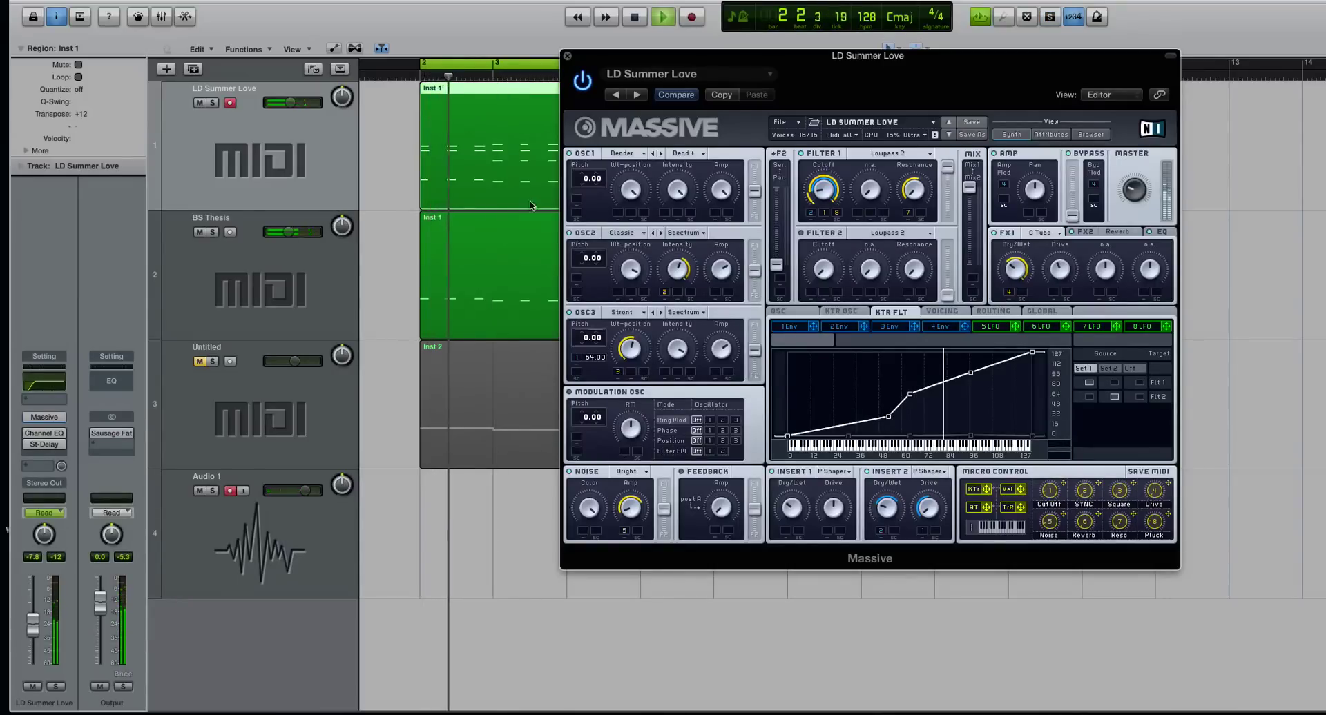
{"action": "left_click", "coordinate": [280, 240]}
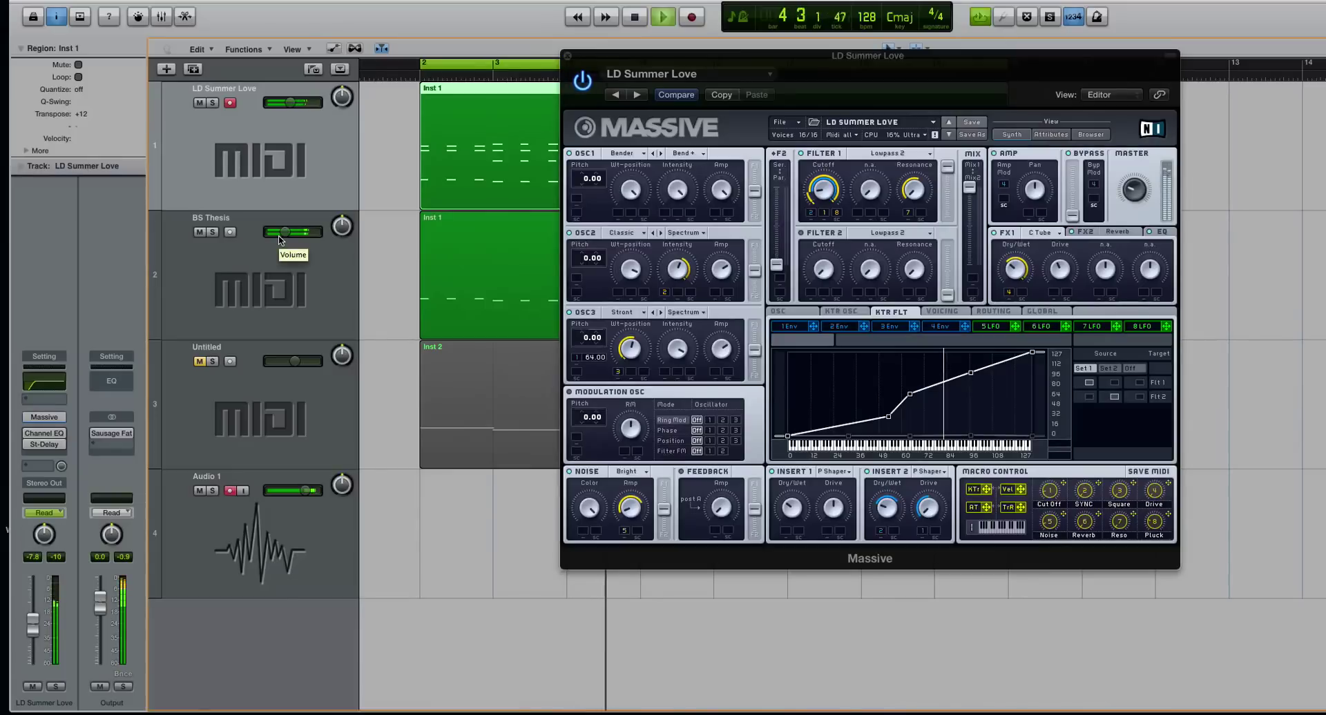
{"action": "left_click_drag", "start_coordinate": [279, 240], "coordinate": [278, 239]}
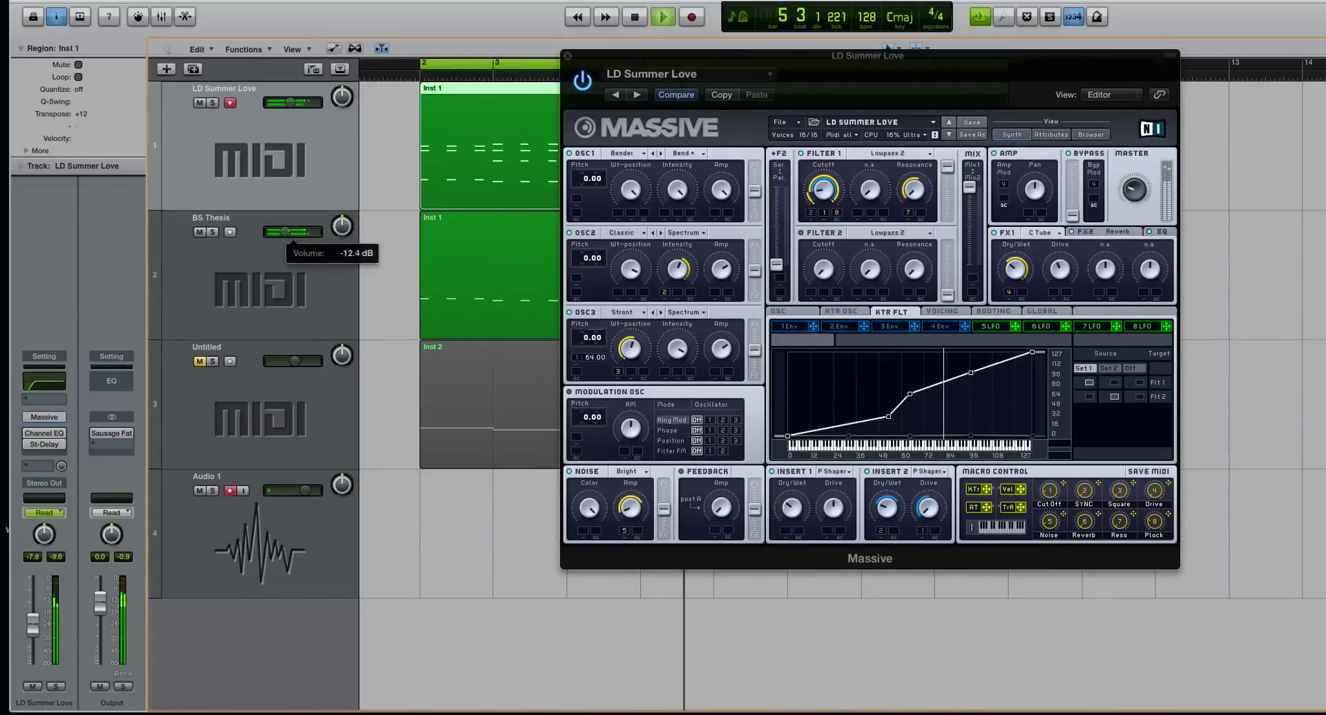
- Close Massive, stop near bar 6, select both tracks, enlarge the lanes, and disable solo
{"action": "key", "text": "v"}
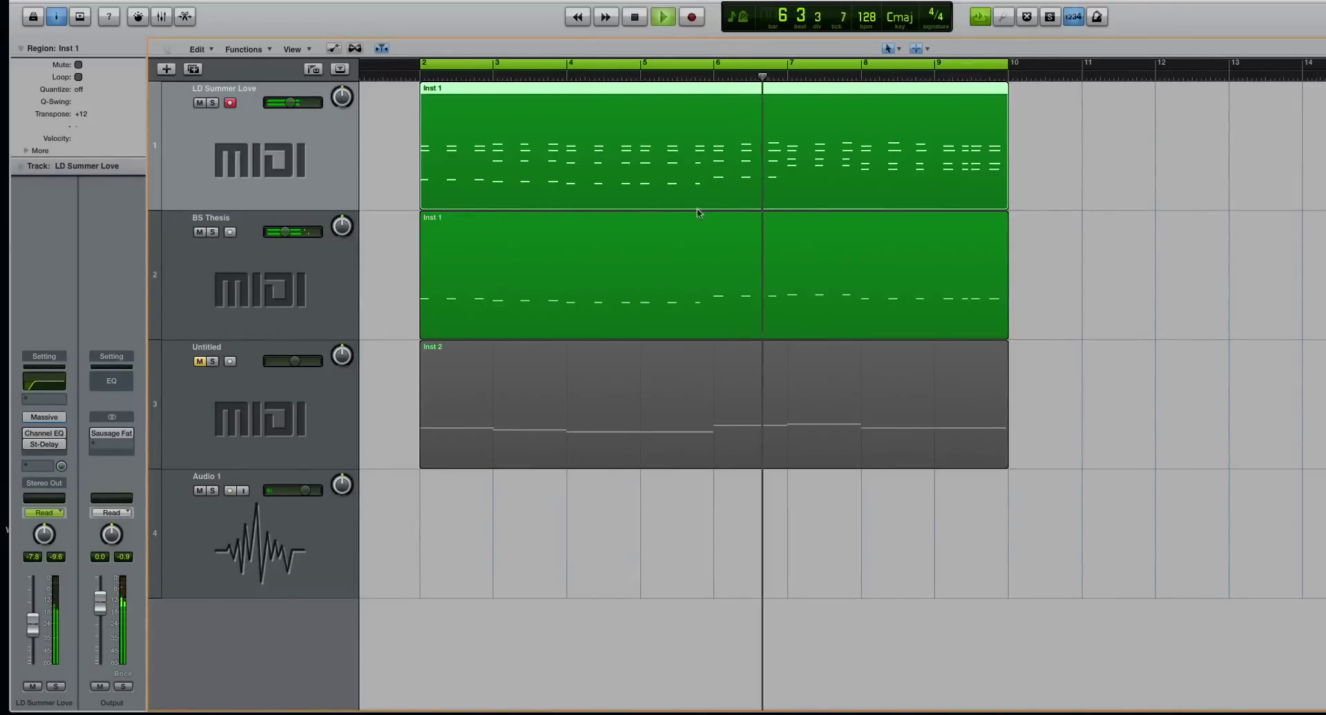
{"action": "key", "text": "space"}
{"action": "left_click", "coordinate": [322, 289]}
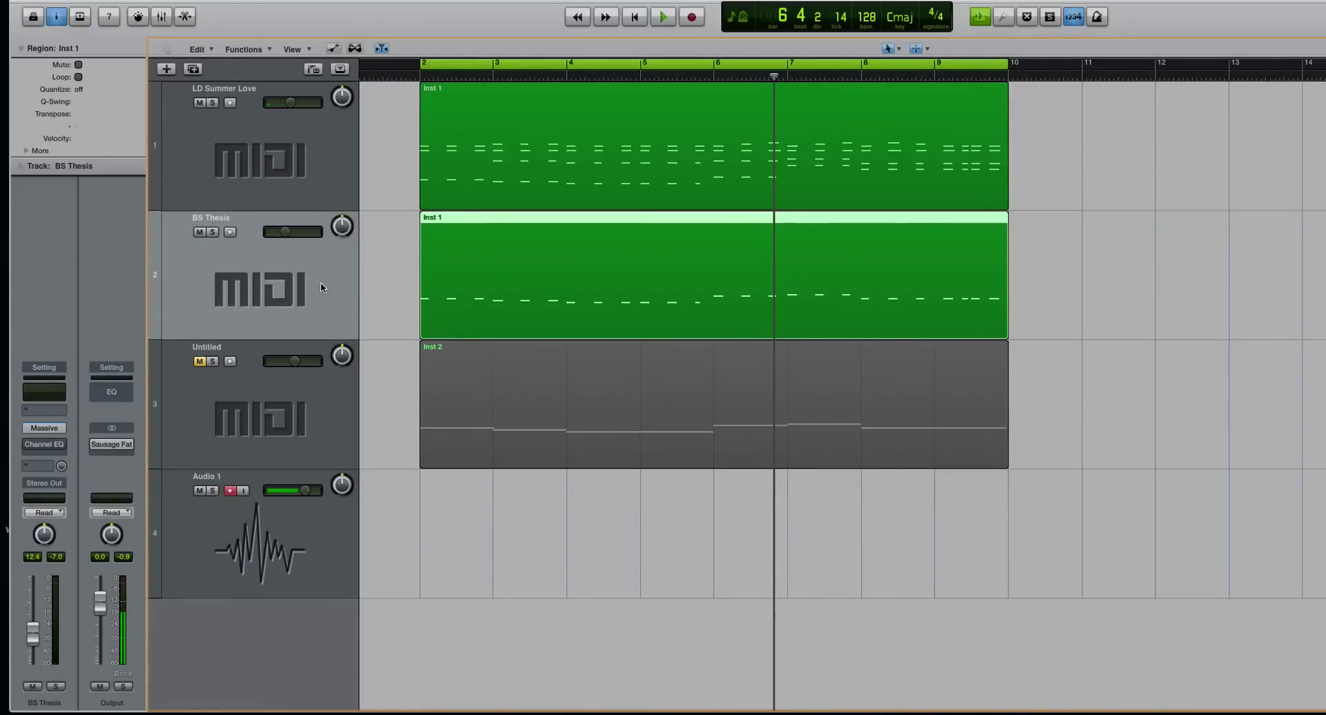
{"action": "left_click", "coordinate": [325, 169]}
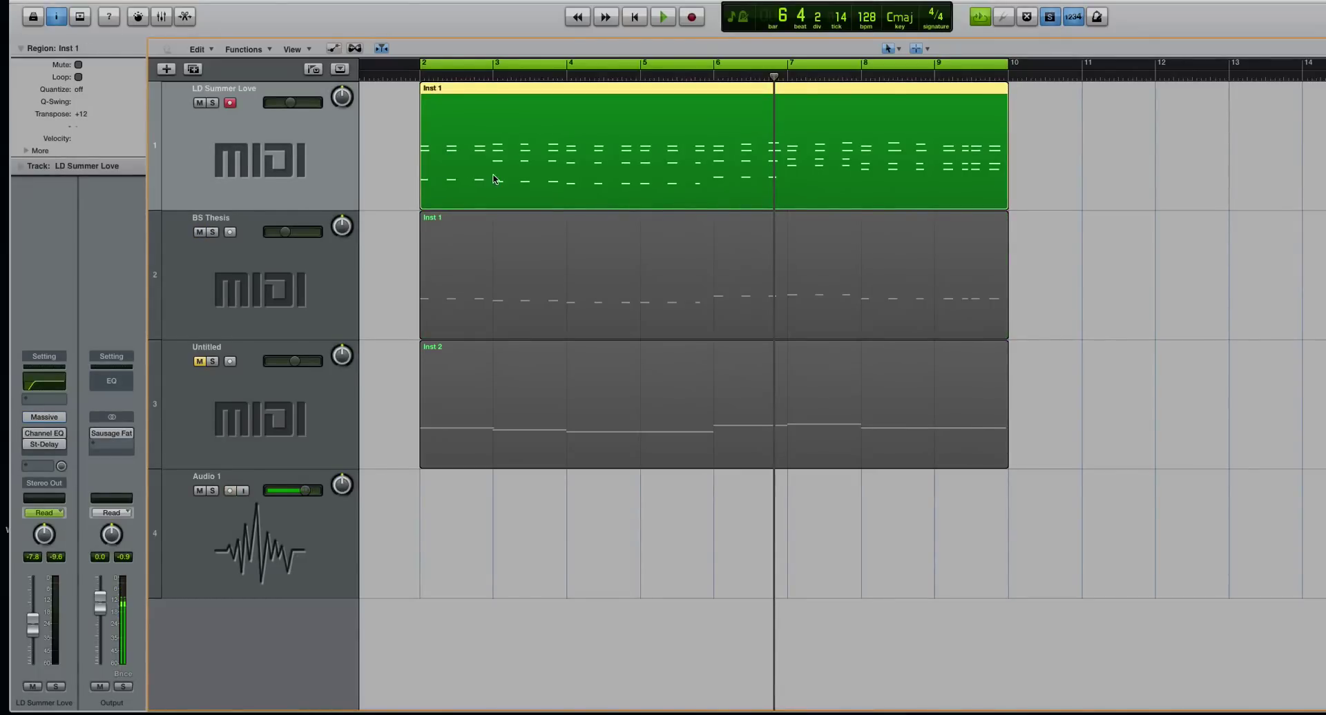
{"action": "key", "text": "ctrl+Down"}
{"action": "key", "text": "s"}
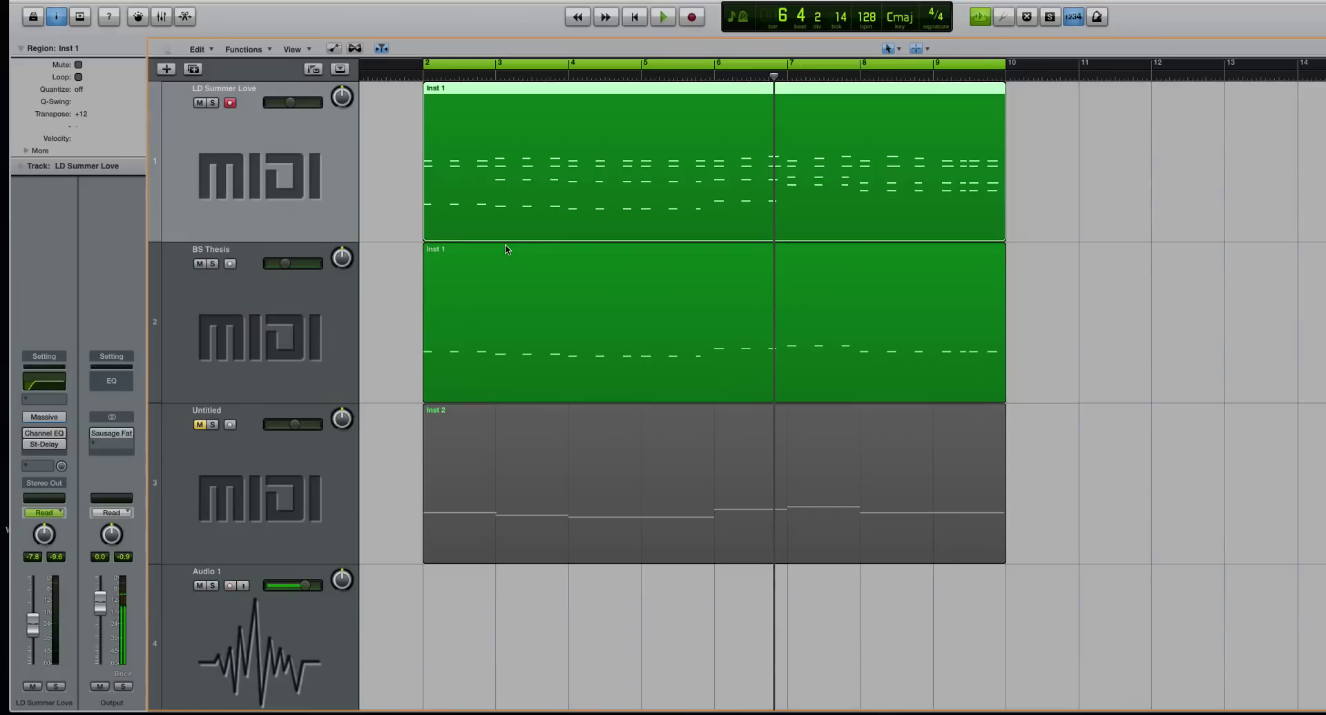
- Shrink track heights and zoom out horizontally so every track and bars 1–41 fit in view
{"action": "key", "text": "ctrl+Up"}
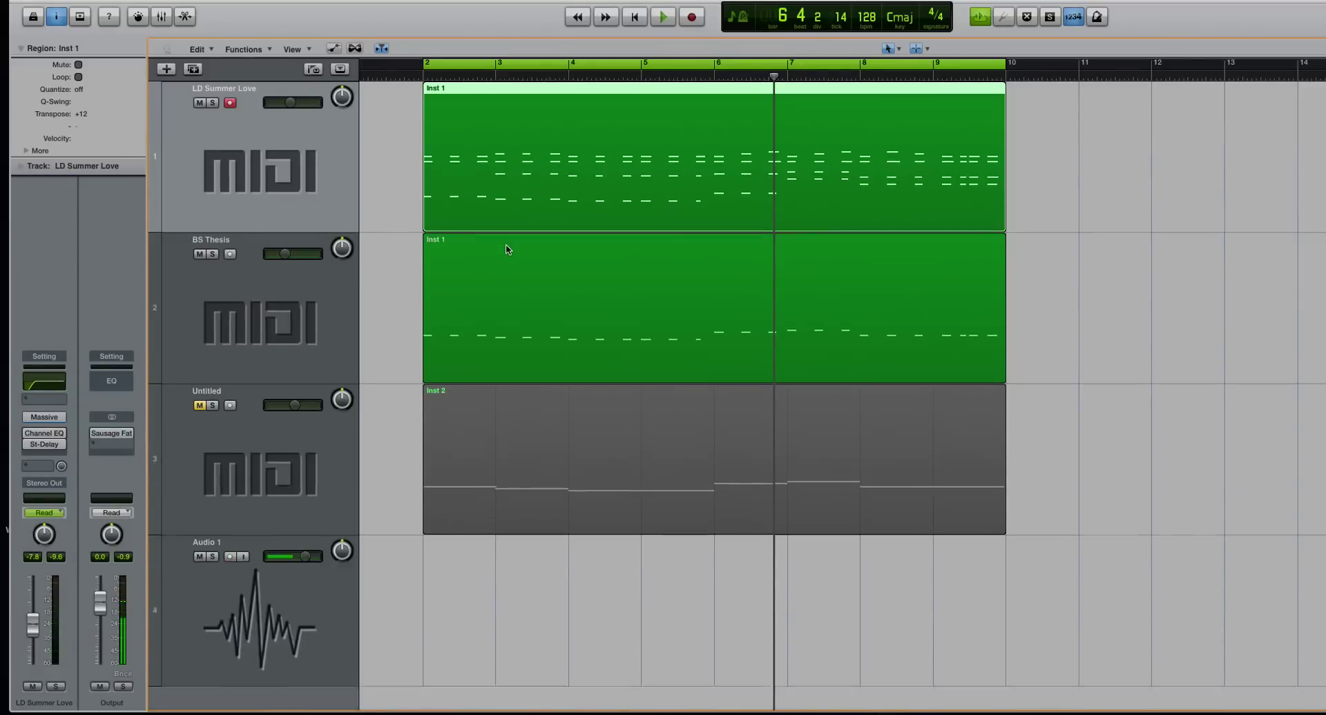
{"action": "key", "text": "ctrl+Up"}
{"action": "key", "text": "ctrl+Left"}
{"action": "key", "text": "ctrl+Left"}
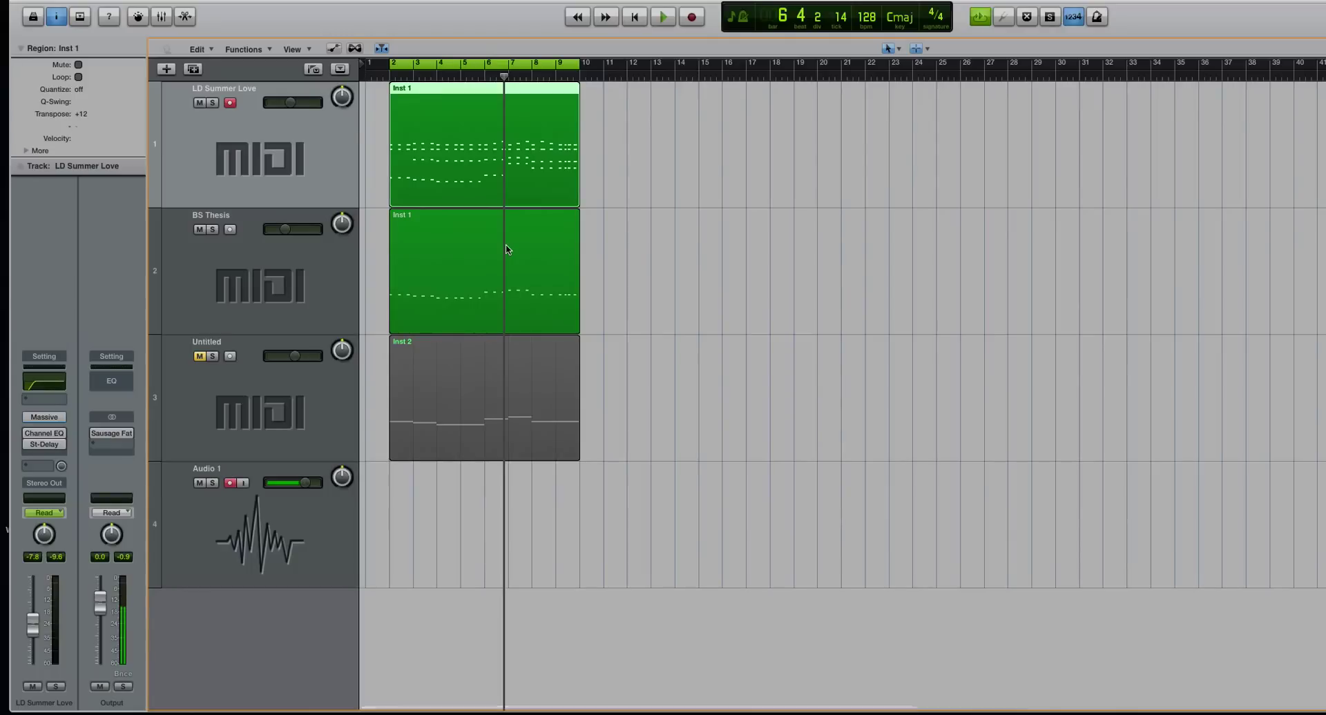